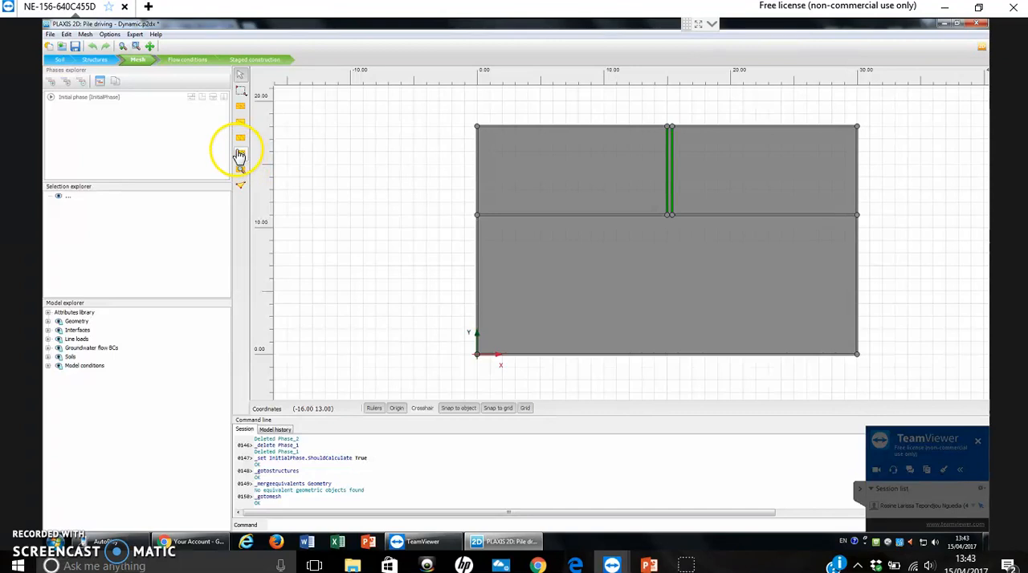
- Generate the mesh with a Coarse element distribution and enhanced mesh refinements, and view the generated mesh
left_click(242, 159)
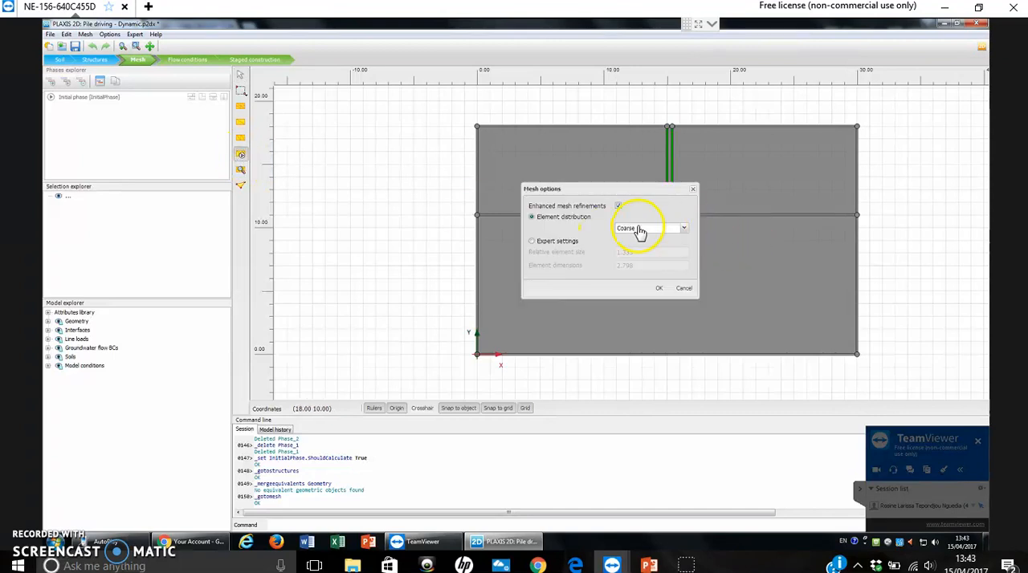
left_click(658, 290)
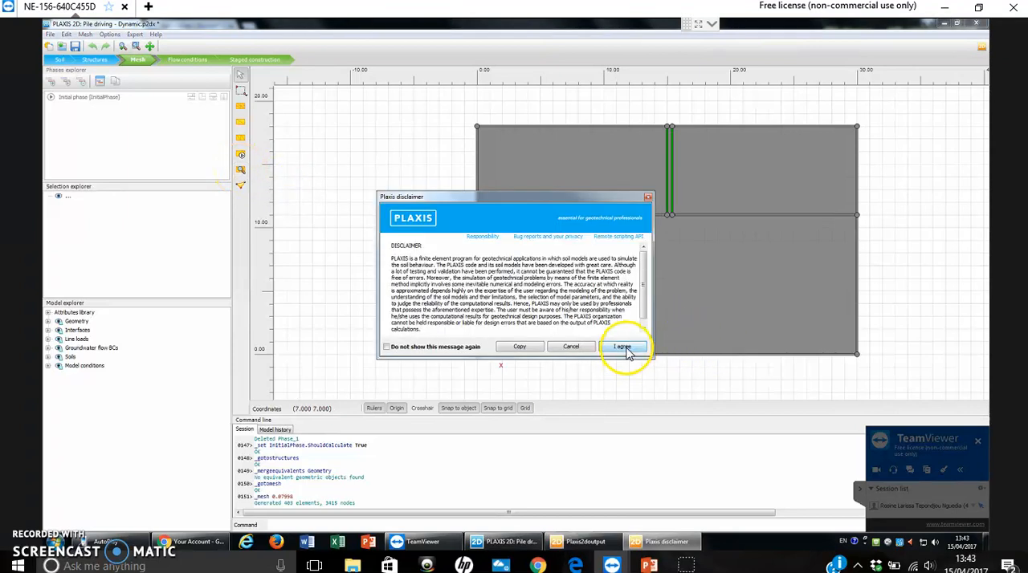
left_click(626, 349)
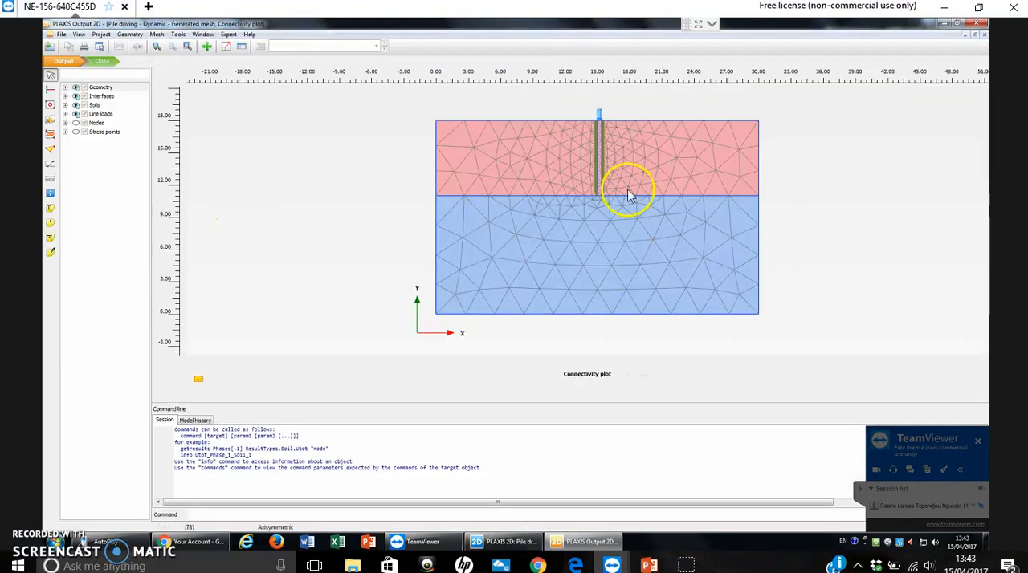
left_click(102, 62)
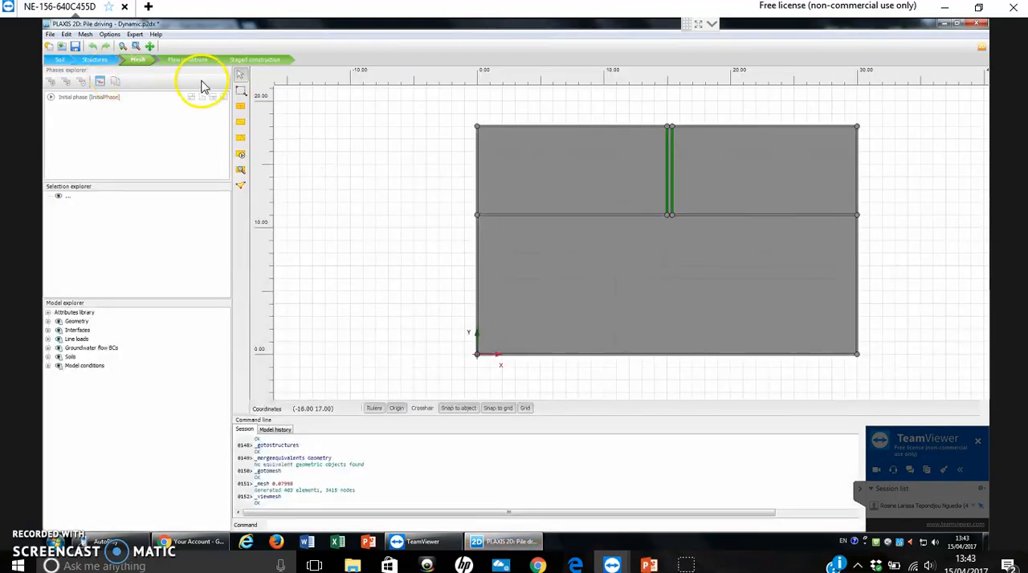
- Proceed through flow conditions to staged construction and add a phase after the initial phase, accepting its default Plastic calculation settings
left_click(191, 60)
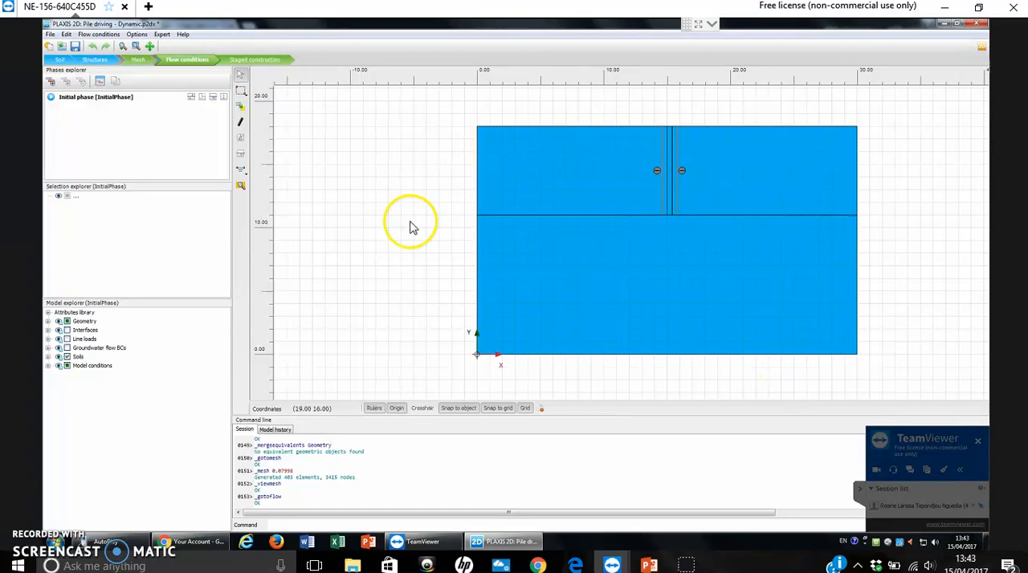
left_click(255, 60)
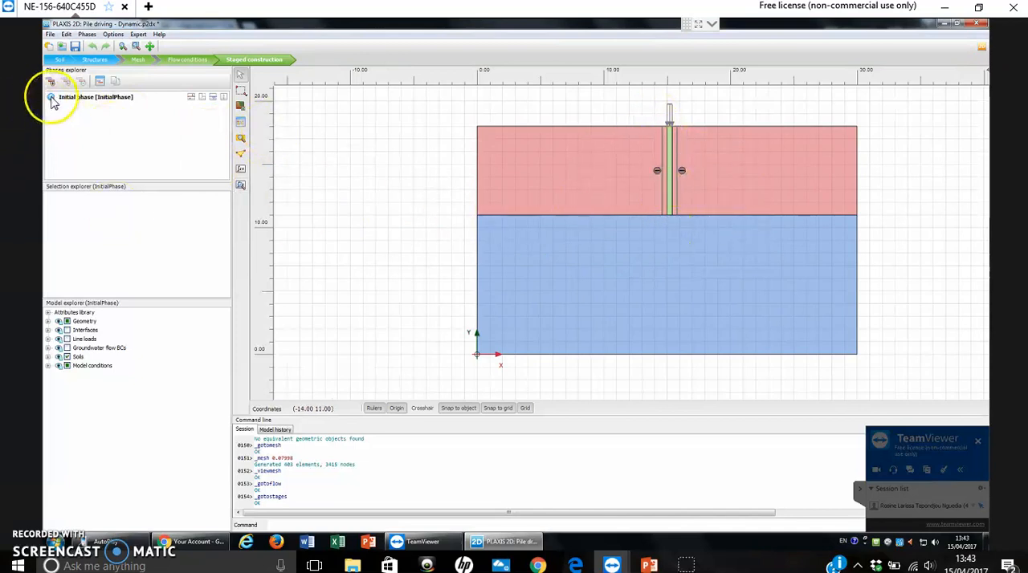
left_click(89, 103)
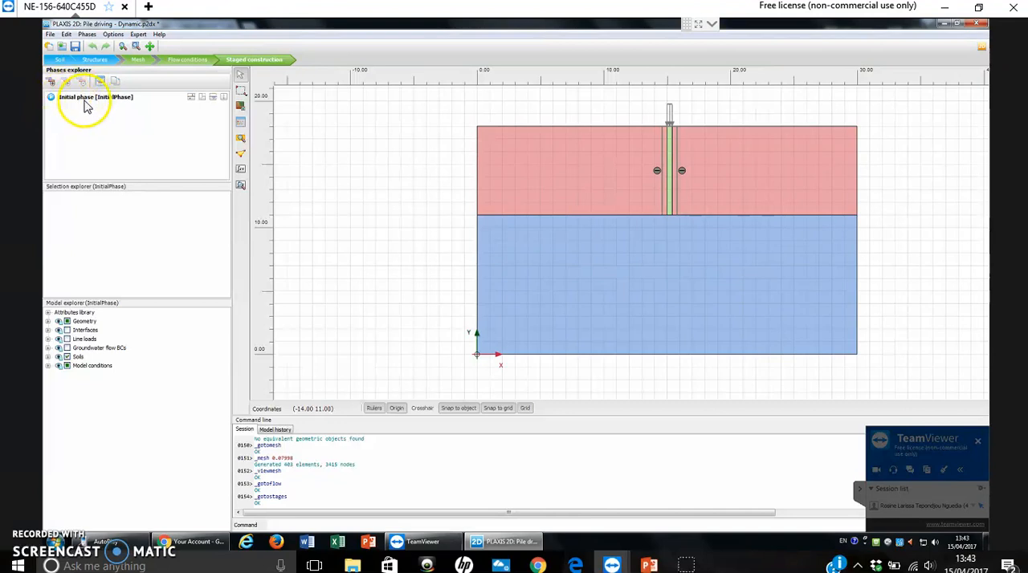
left_click(50, 81)
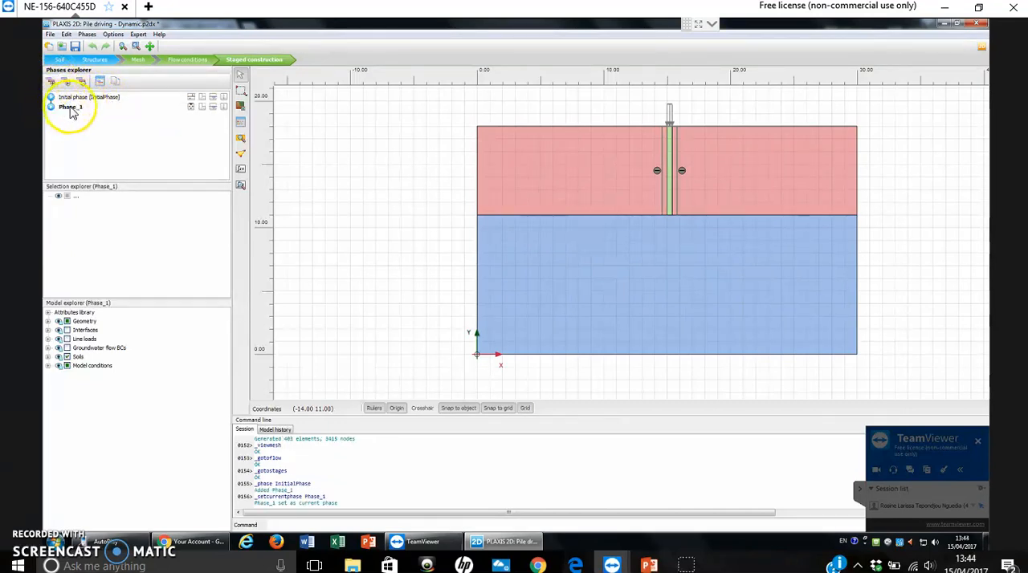
double_click(70, 110)
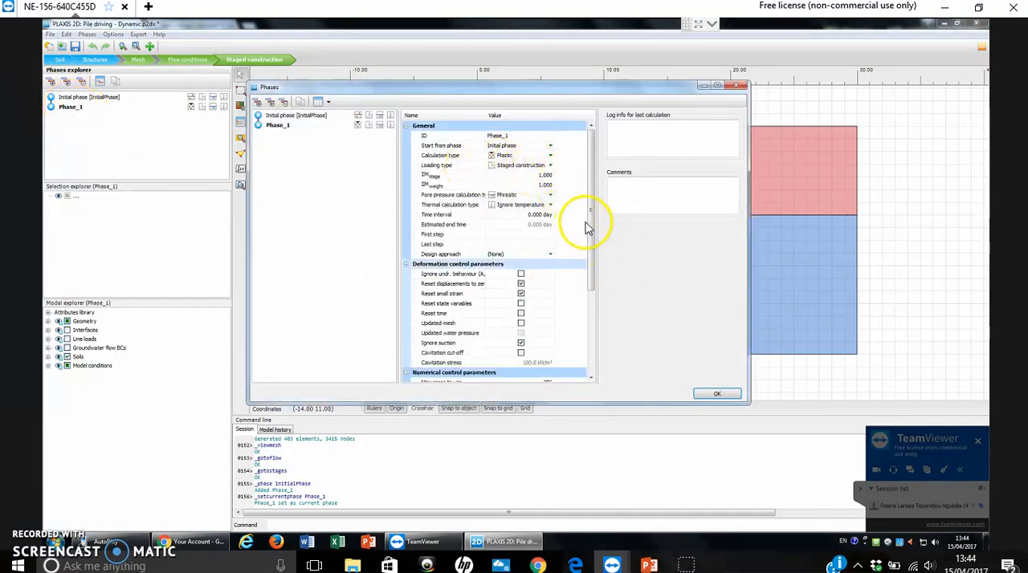
scroll(592, 264, "down", 4)
scroll(592, 233, "up", 4)
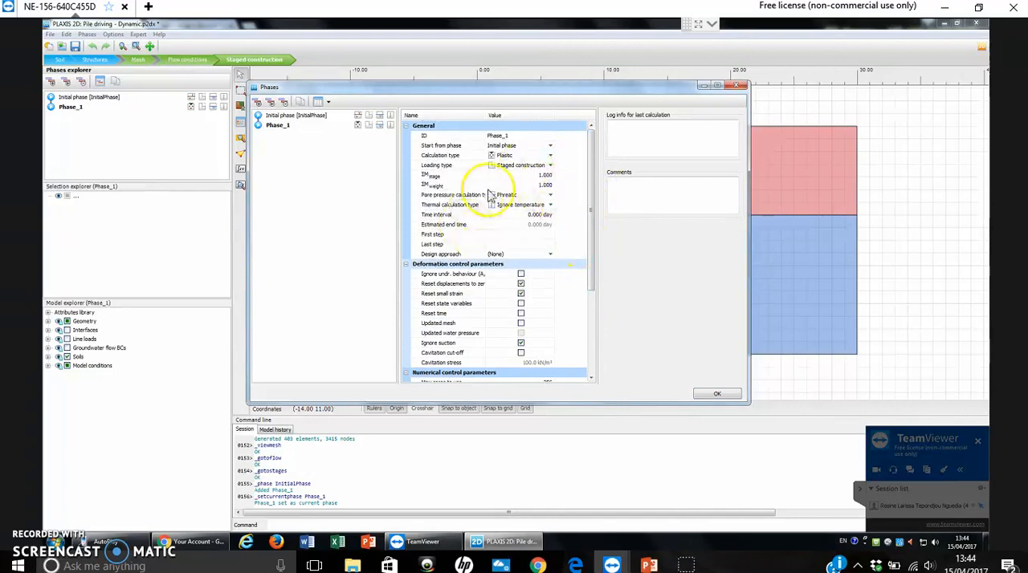
left_click(718, 396)
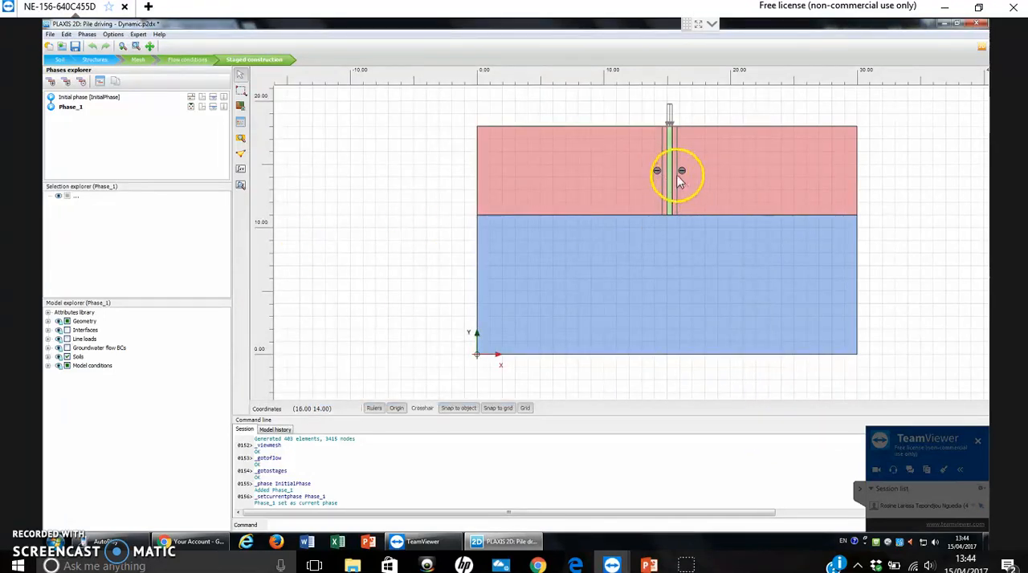
- Activate the negative interfaces along both sides of the pile in Phase_1
left_click(681, 174)
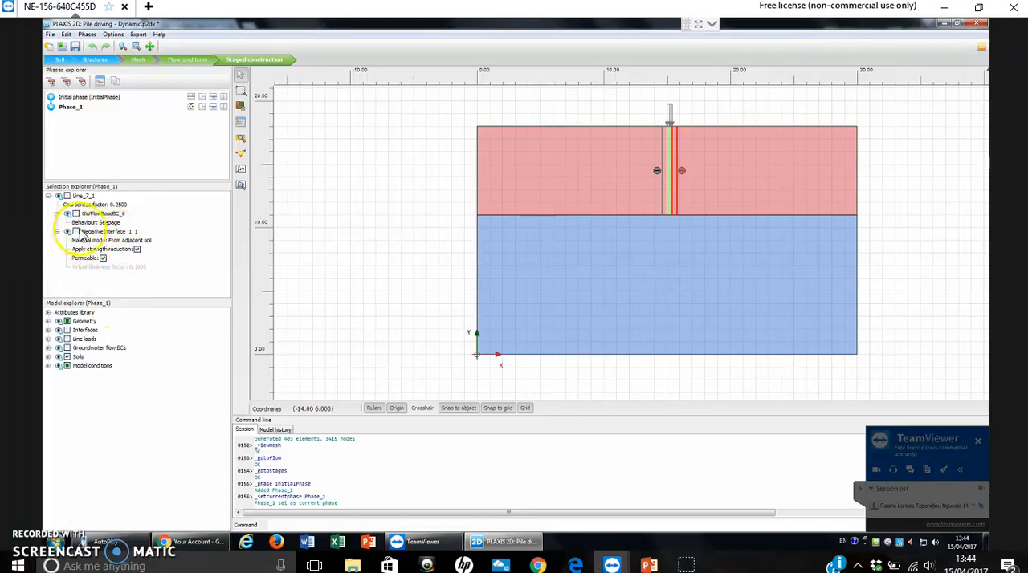
left_click(76, 232)
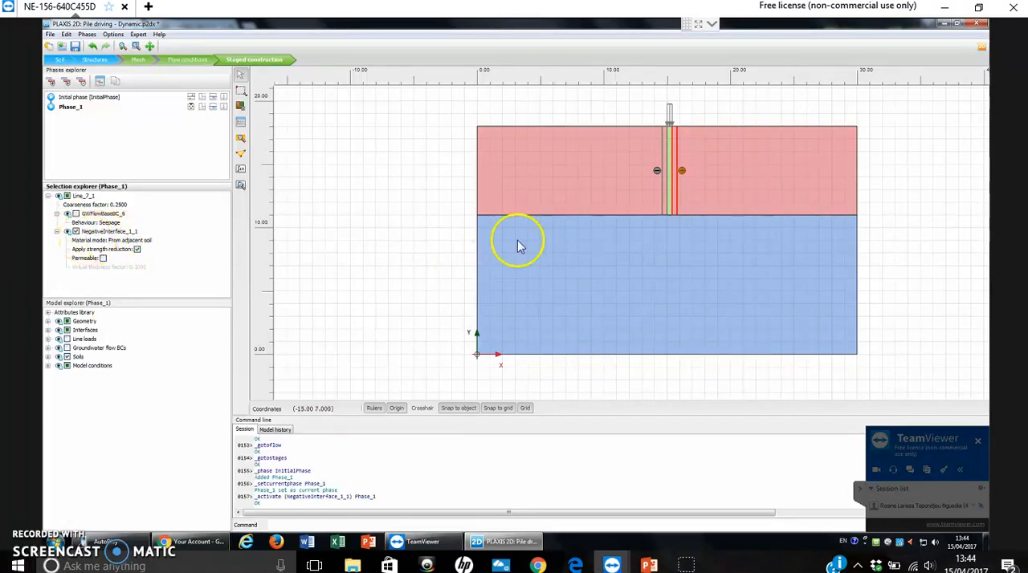
left_click(657, 171)
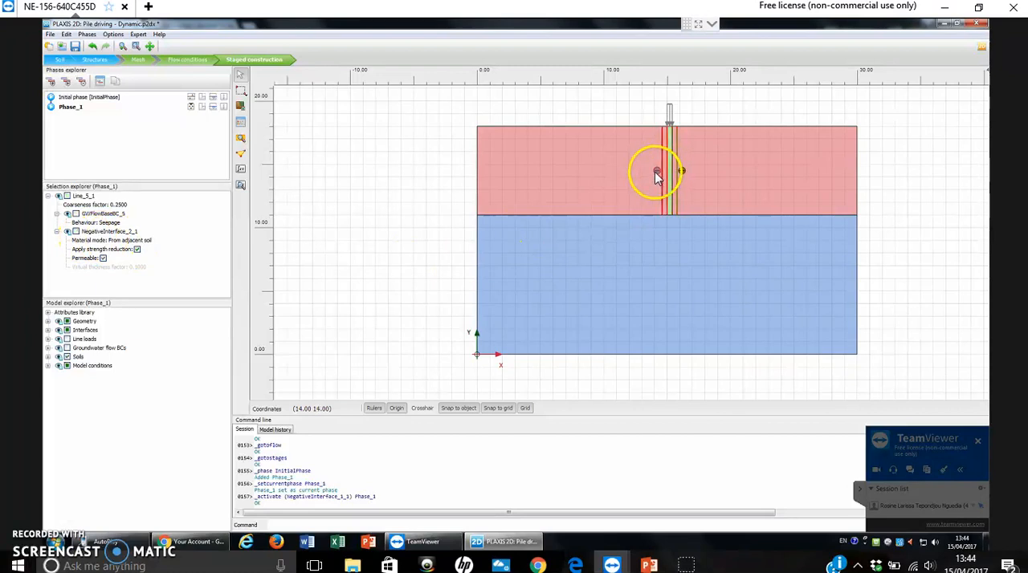
left_click(77, 232)
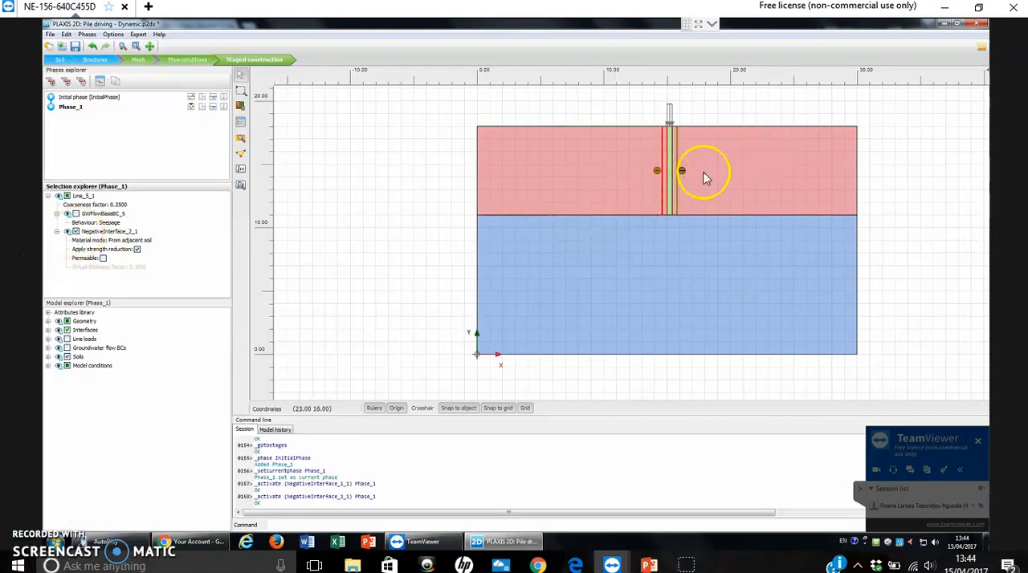
- Add a phase following Phase_1 and set its calculation type to Dynamic
left_click(51, 81)
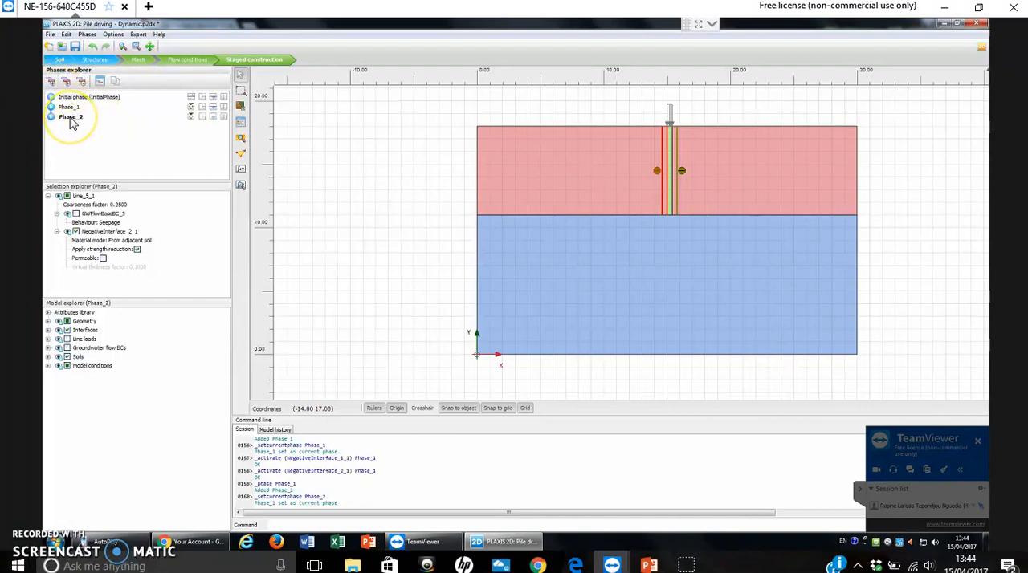
double_click(70, 118)
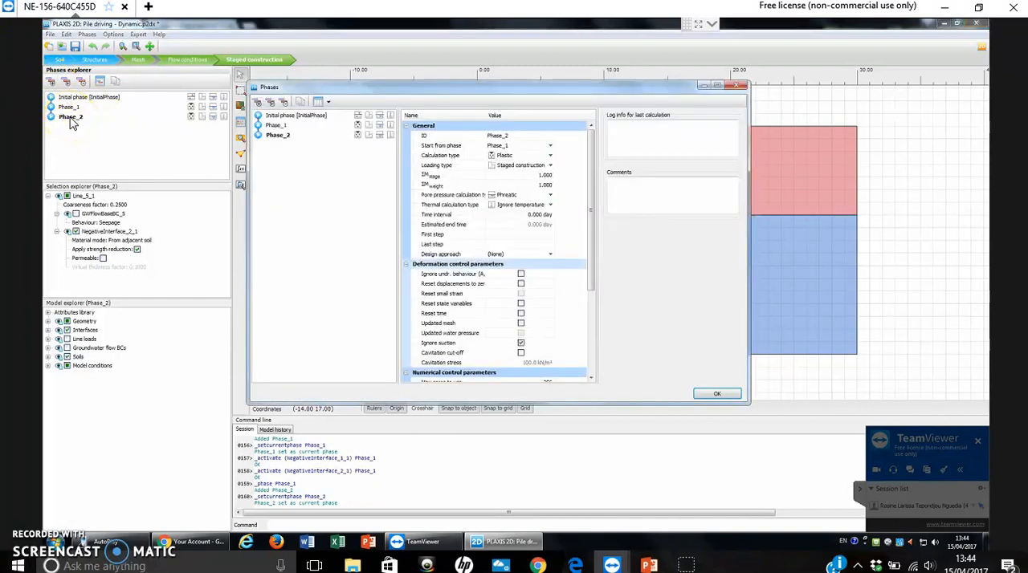
left_click(520, 155)
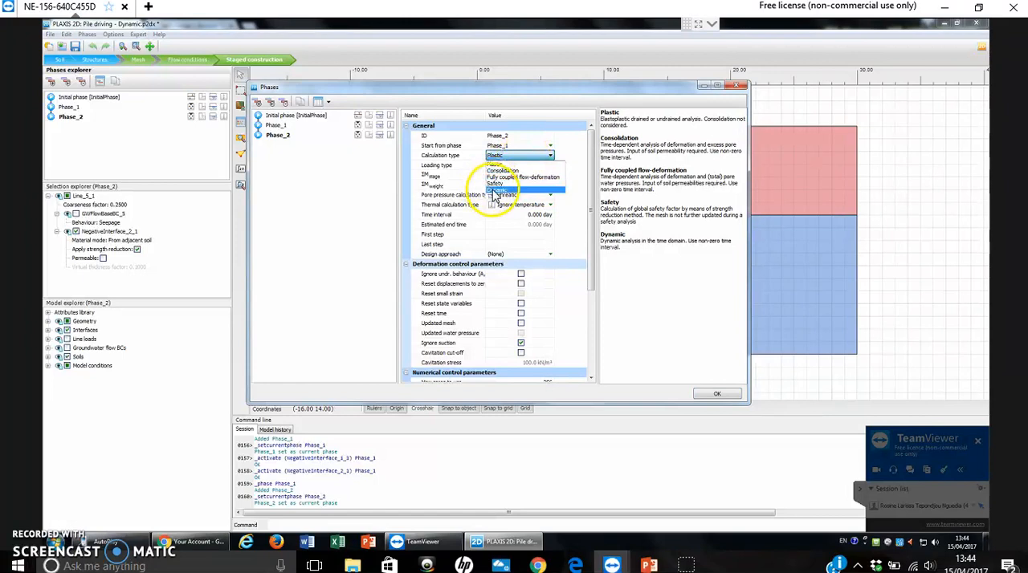
left_click(550, 157)
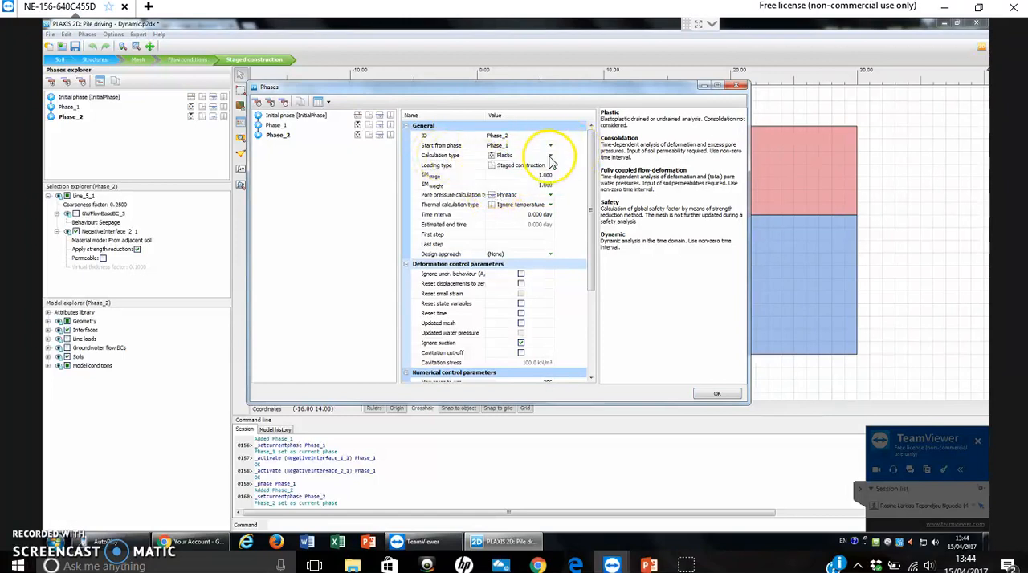
left_click(550, 156)
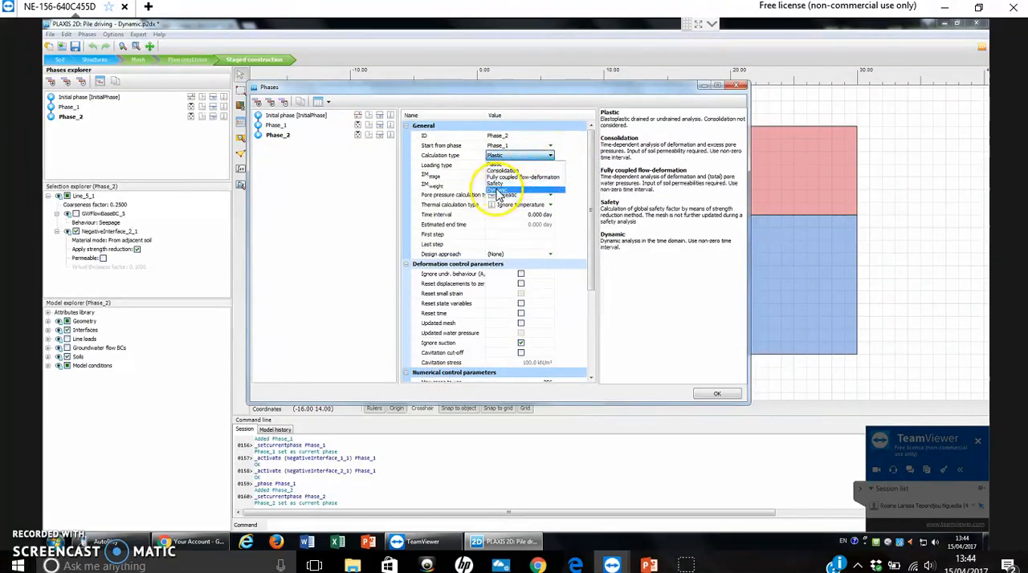
left_click(495, 195)
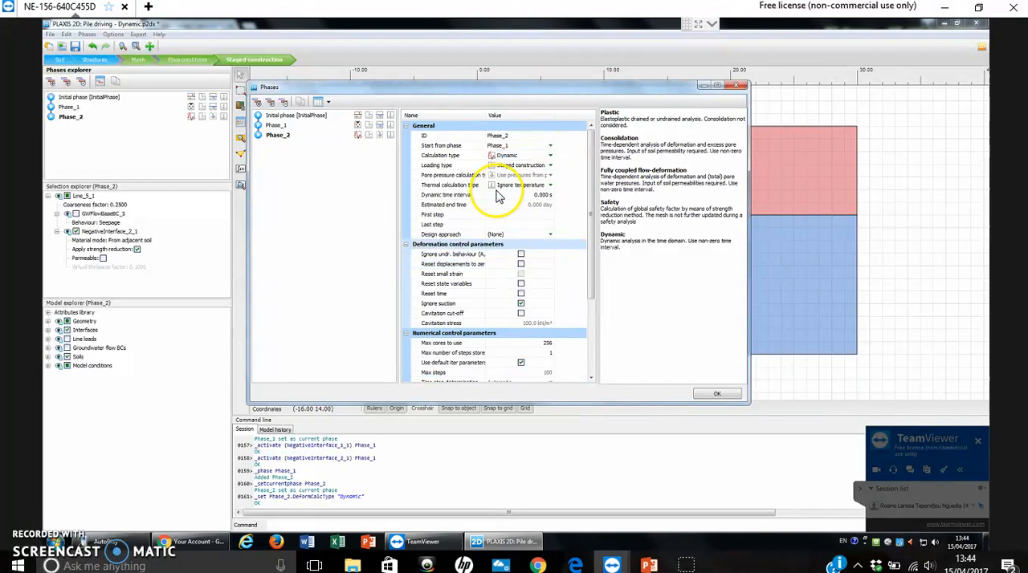
- Set Phase_2's dynamic time interval to 0.01 s and enable resetting displacements to zero
left_click(549, 196)
left_click(550, 256)
left_click(521, 265)
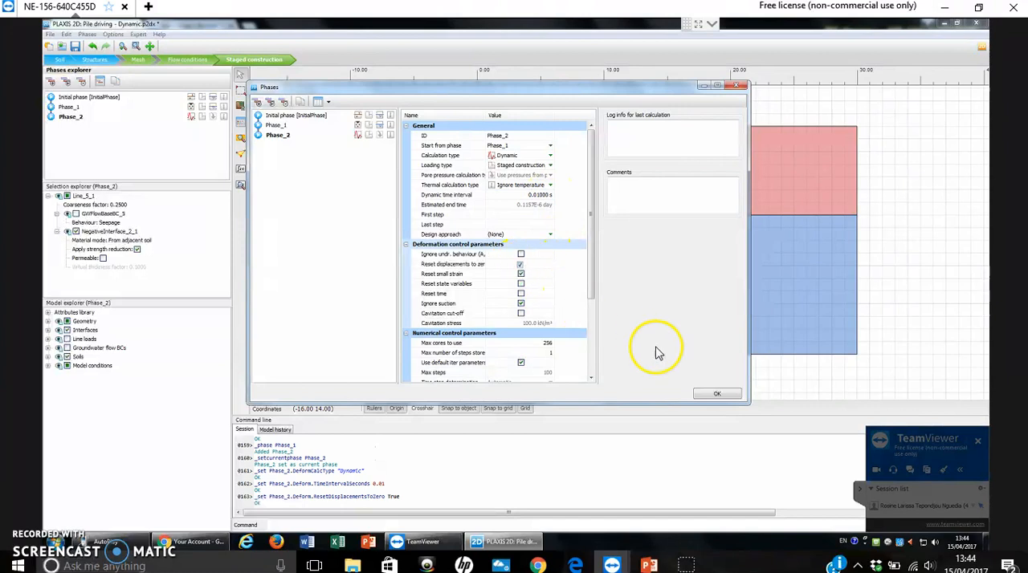
left_click(719, 395)
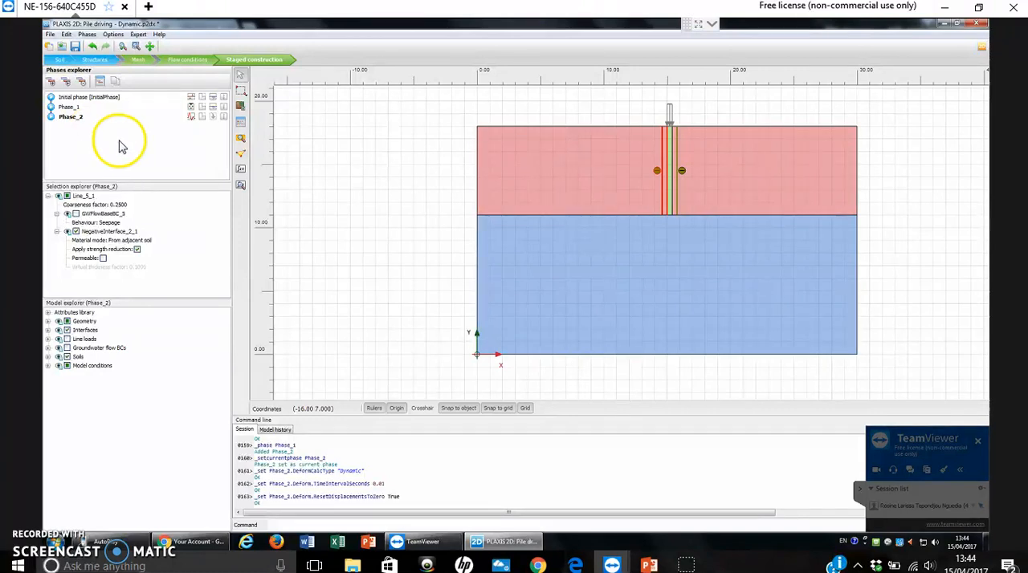
- Check the dynamic load multiplier of the line load on the pile head and activate all line loads in Phase_2
left_click(670, 117)
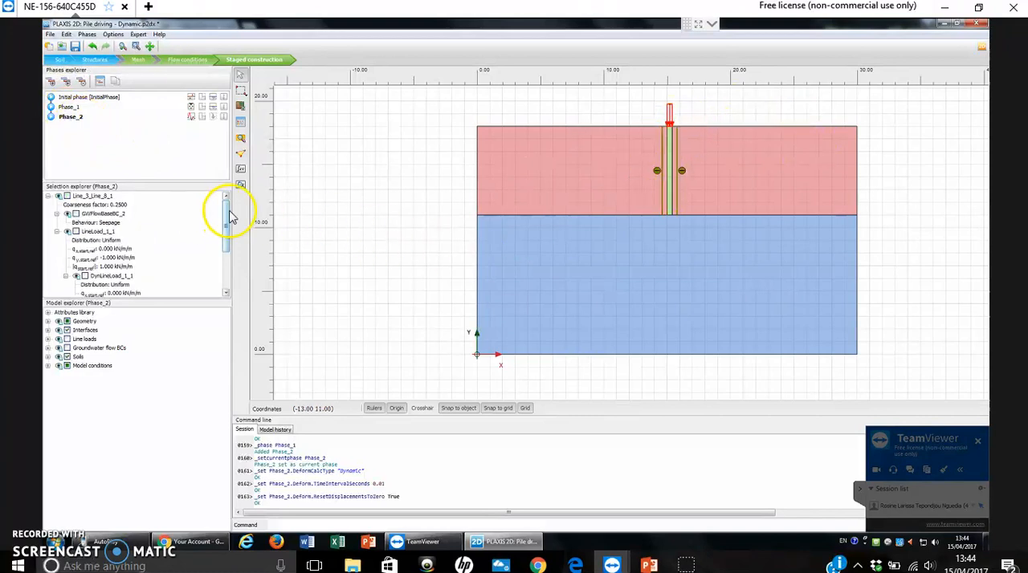
left_click_drag(228, 217, 224, 271)
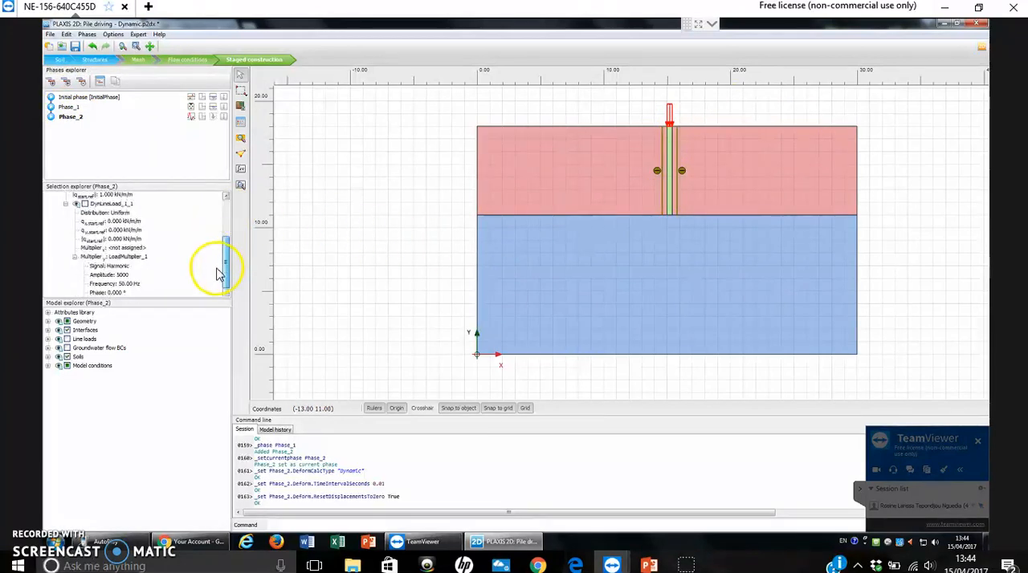
left_click(124, 276)
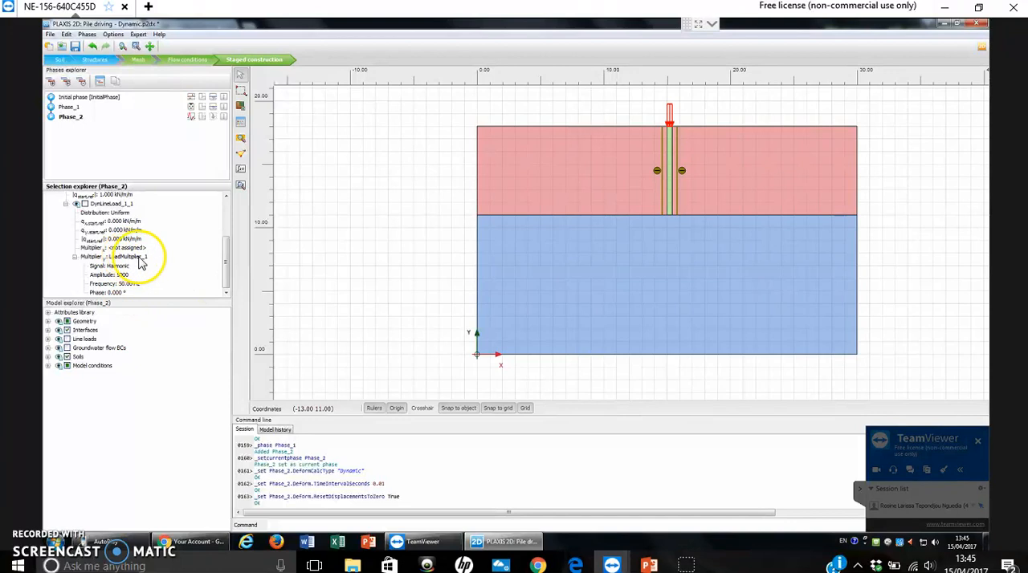
left_click(68, 340)
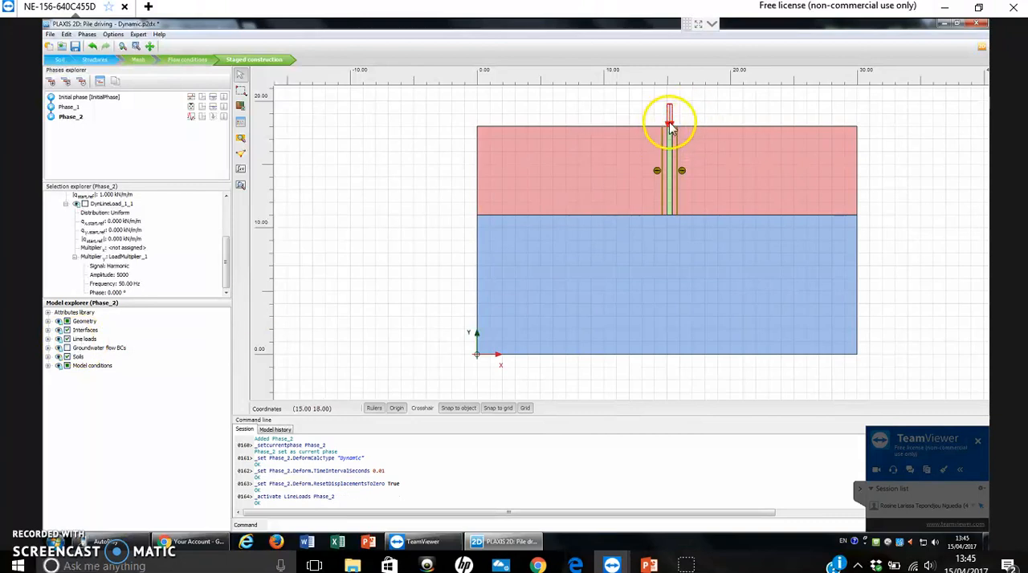
left_click(437, 156)
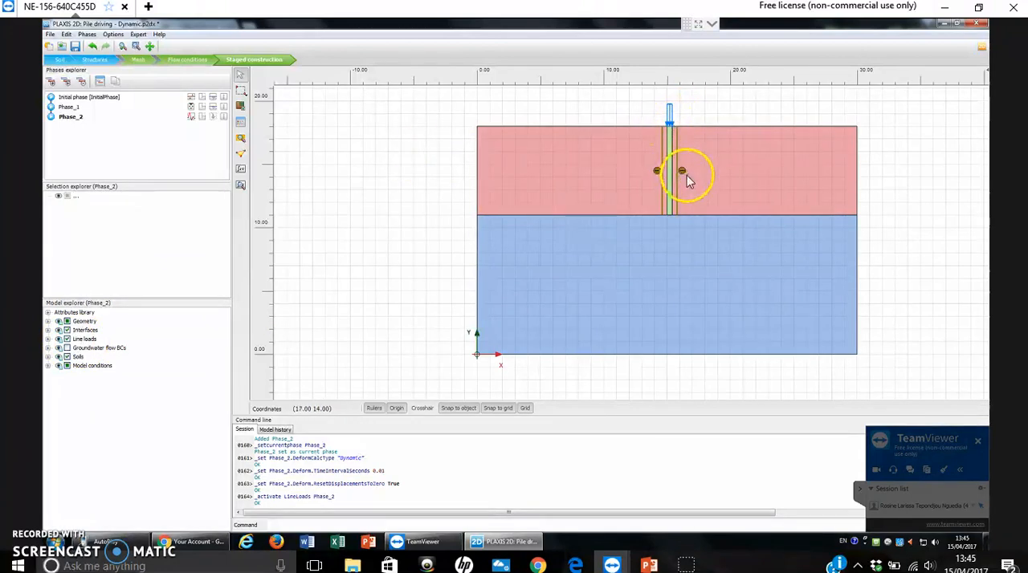
- Add a phase following Phase_2 with calculation type Dynamic and a dynamic time interval of 0.19 s
left_click(52, 83)
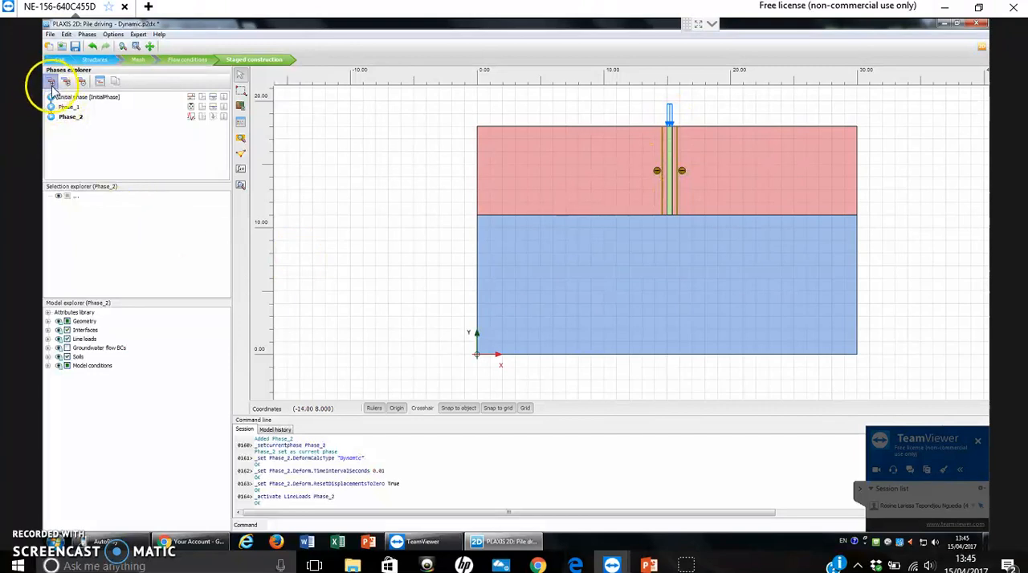
double_click(73, 134)
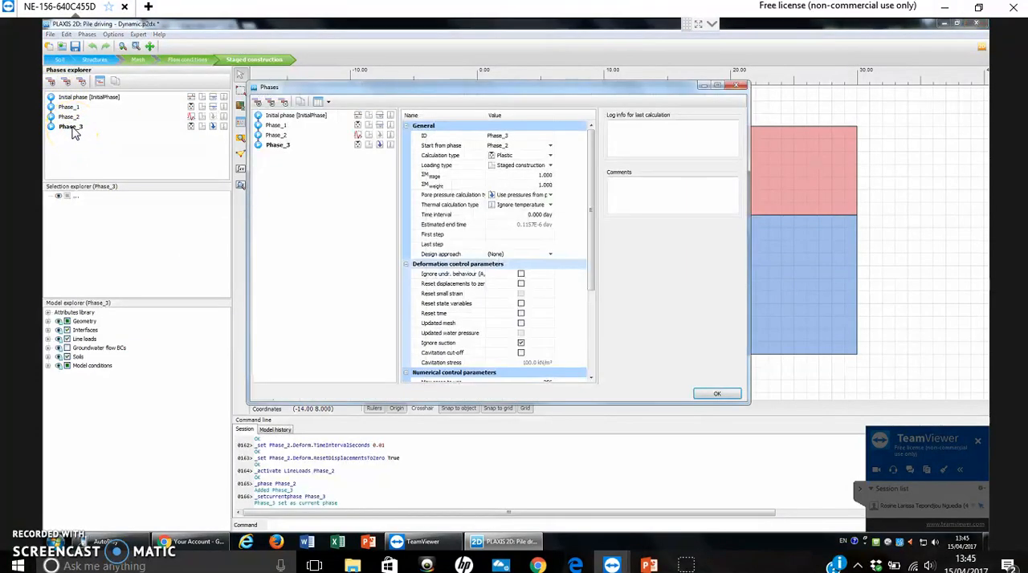
left_click(522, 155)
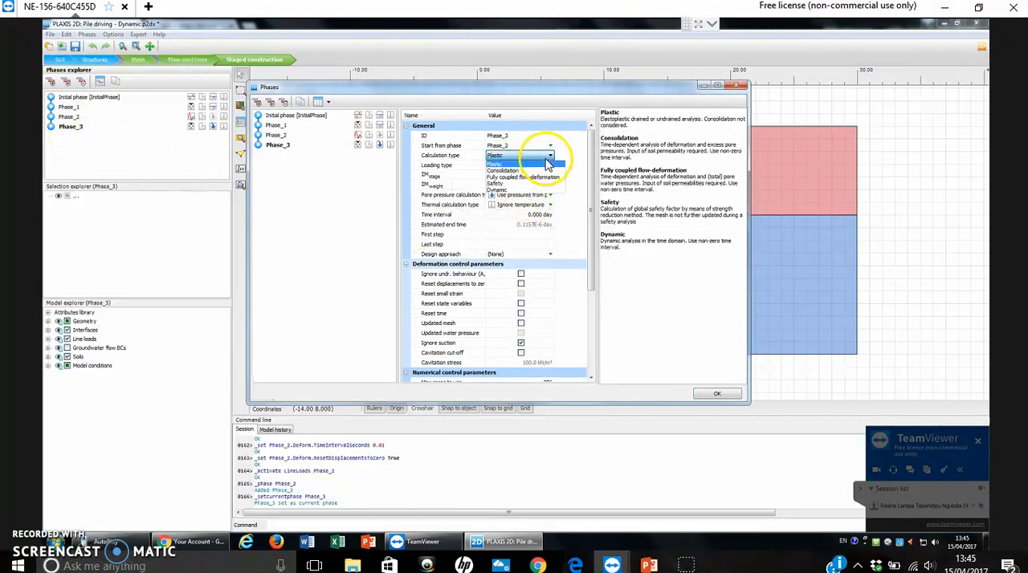
left_click(496, 190)
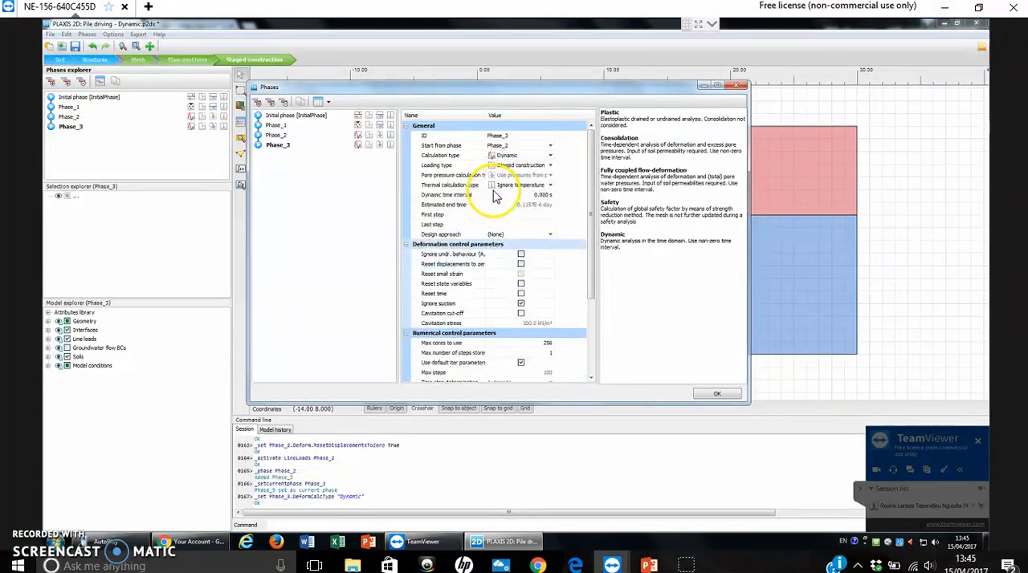
left_click(548, 198)
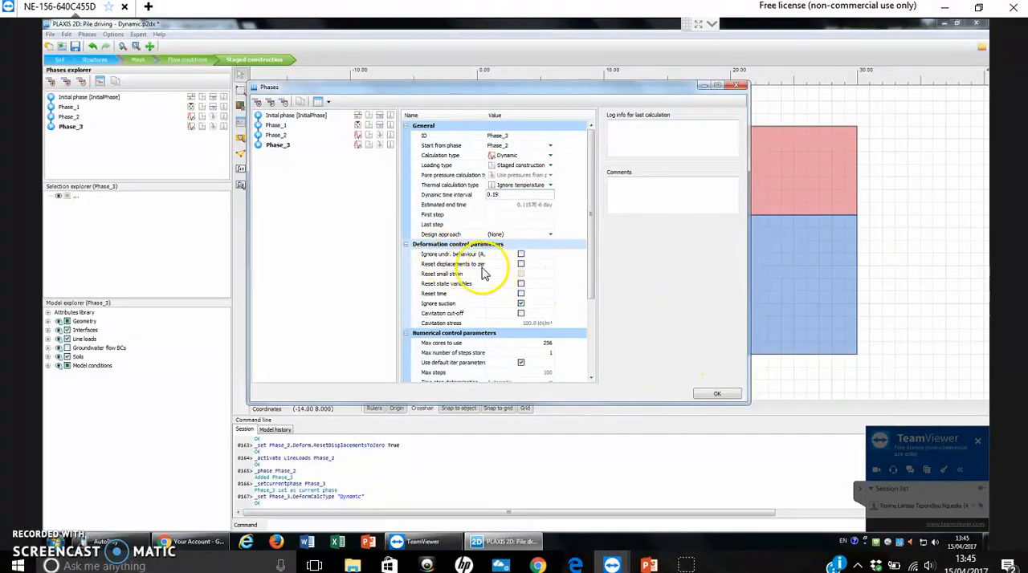
left_click(718, 395)
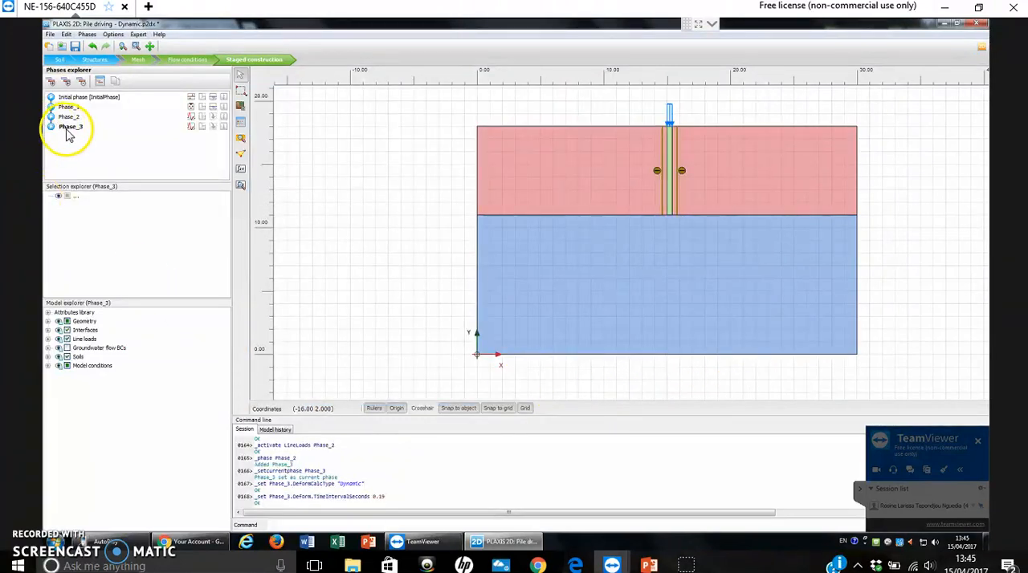
- Check the dynamic load component and its multiplier for the line load on the pile head in Phase_3
left_click(673, 133)
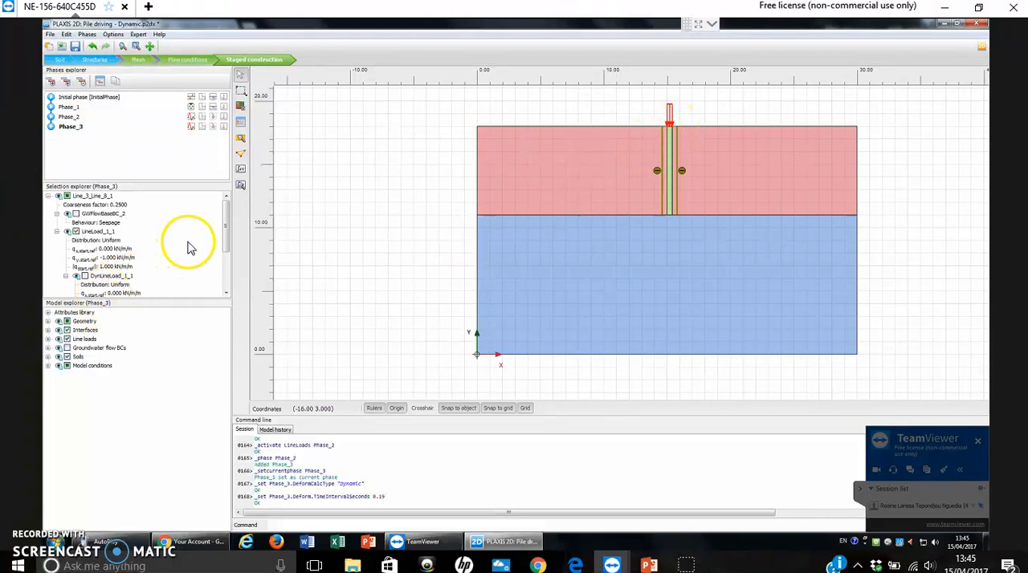
left_click_drag(225, 224, 224, 273)
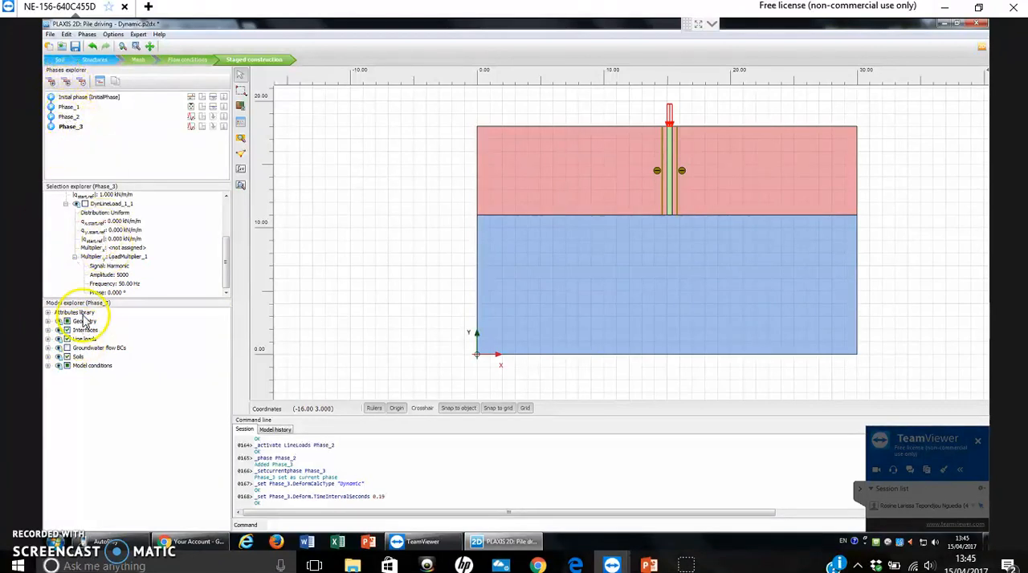
left_click(353, 154)
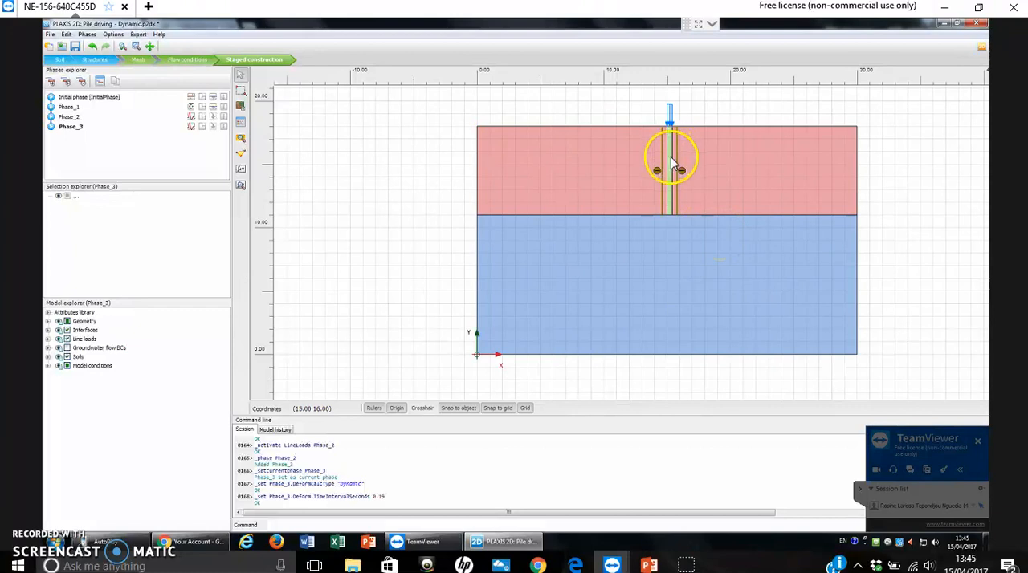
- Inspect the Phase_3 properties of the pile interface, the pile cluster and the clay clusters on both sides of the pile
left_click(670, 190)
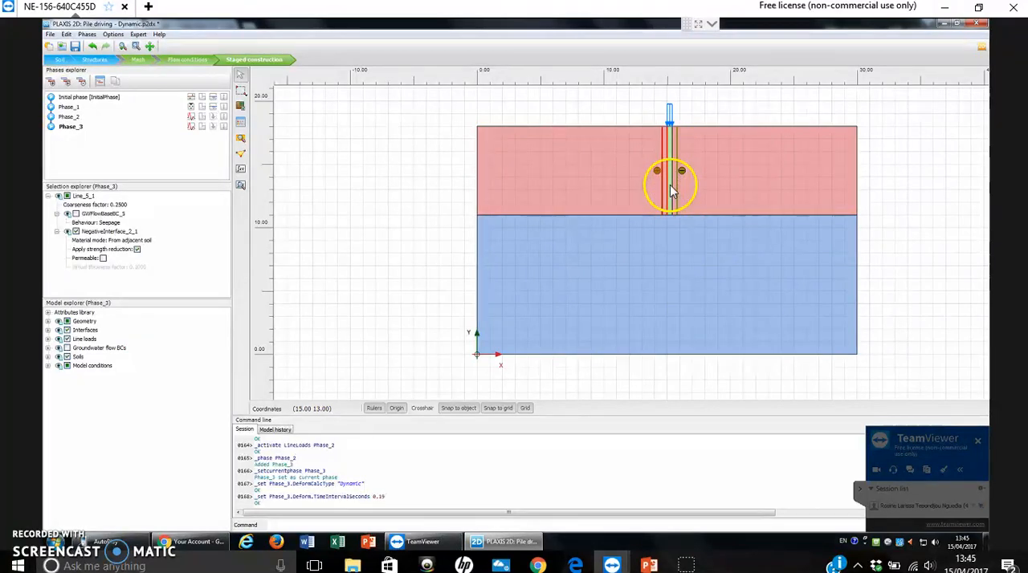
left_click(373, 136)
scroll(651, 259, "up", 5)
left_click(704, 151)
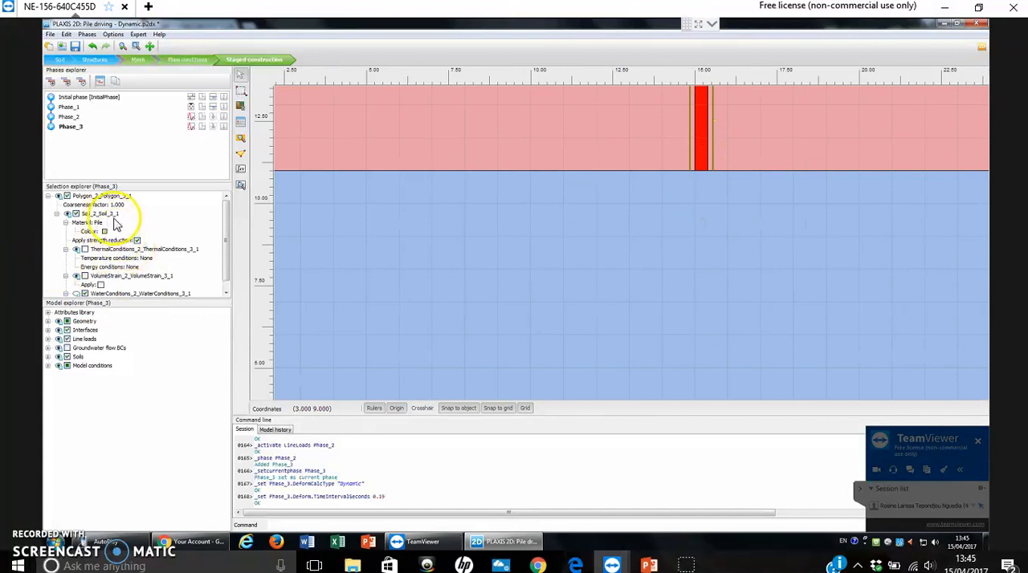
scroll(634, 199, "down", 3)
left_click(506, 152)
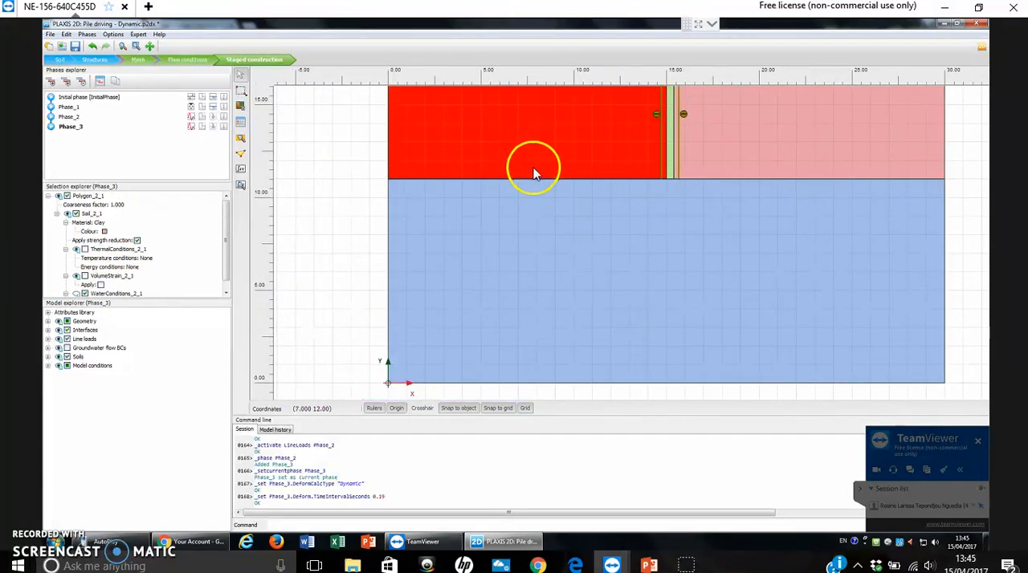
left_click(725, 264)
left_click(758, 173)
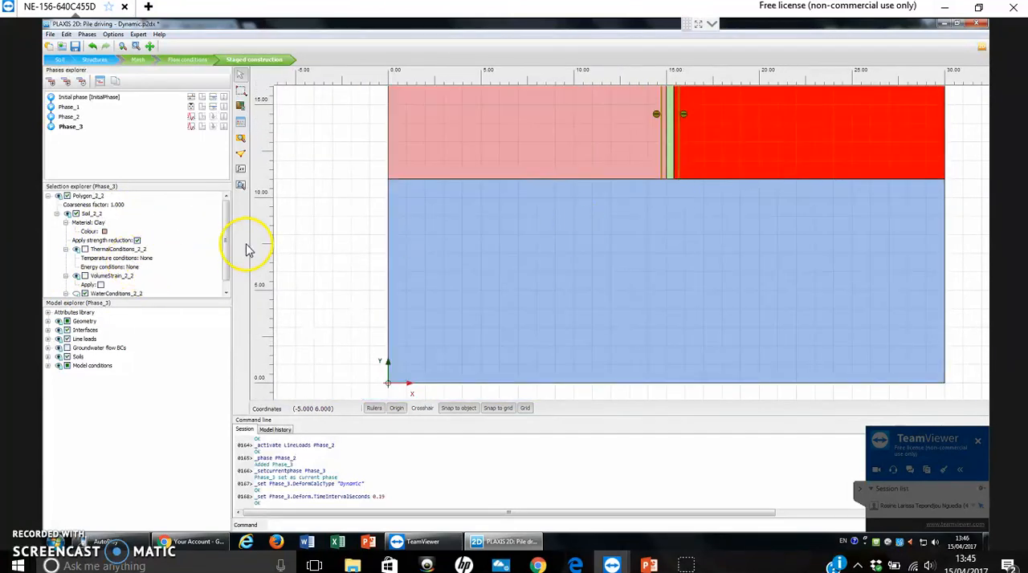
left_click(356, 241)
scroll(480, 252, "down", 1)
scroll(480, 253, "down", 1)
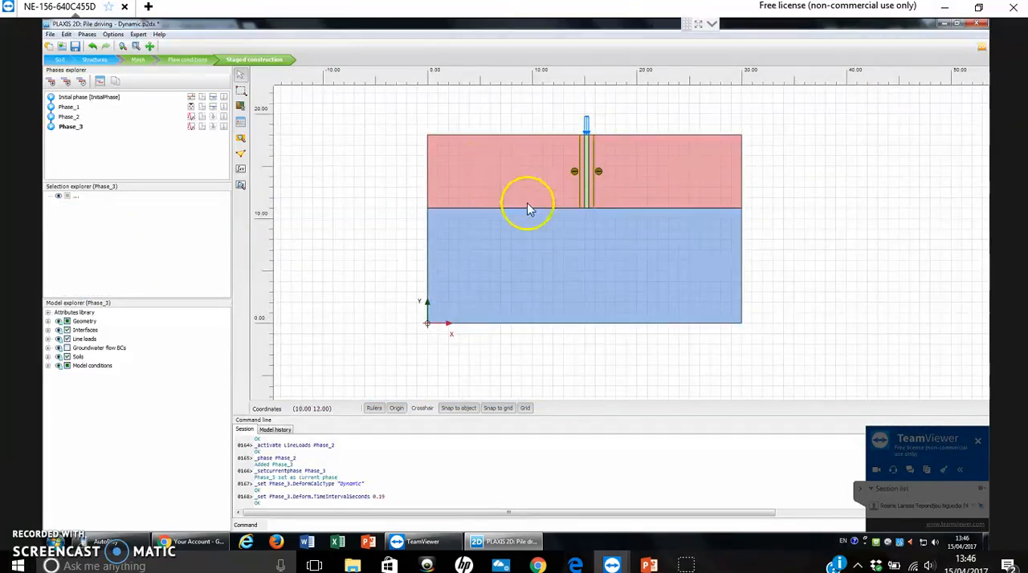
scroll(448, 202, "up", 1)
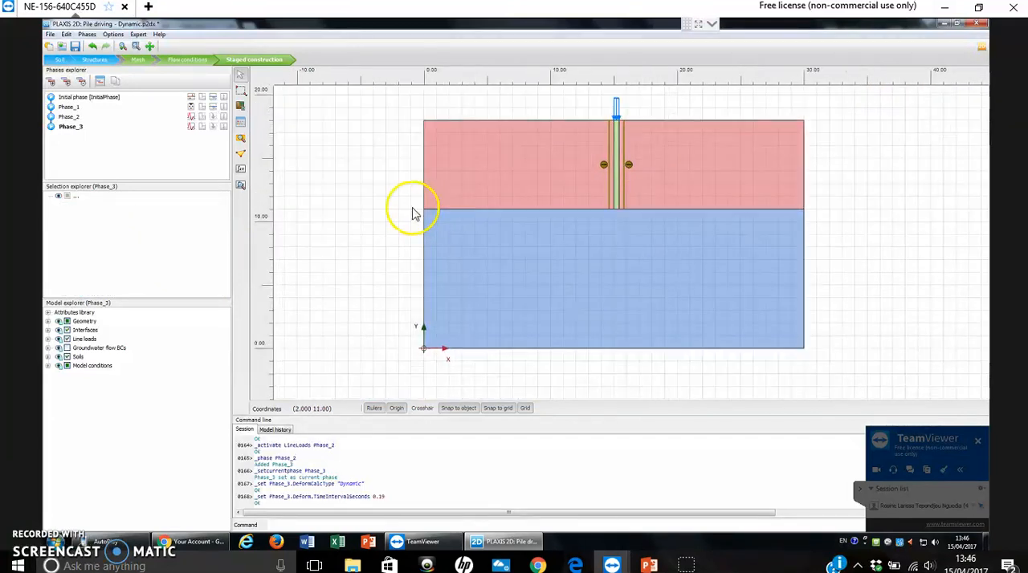
- Open the curve point selection and pick pile head nodes at (15.00, 18.00), (15.40, 18.00) and (15.20, 18.00)
left_click(247, 164)
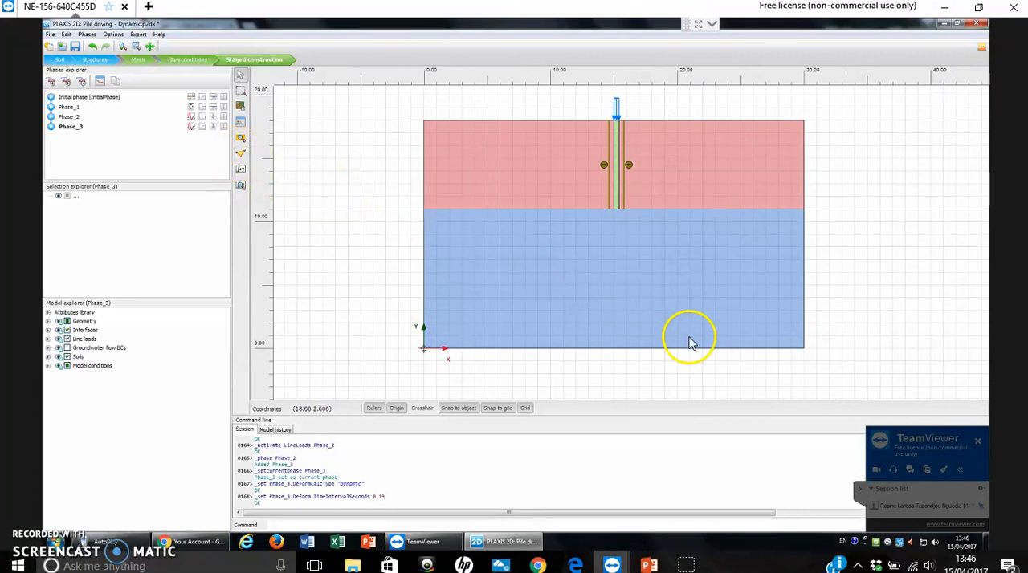
left_click(622, 348)
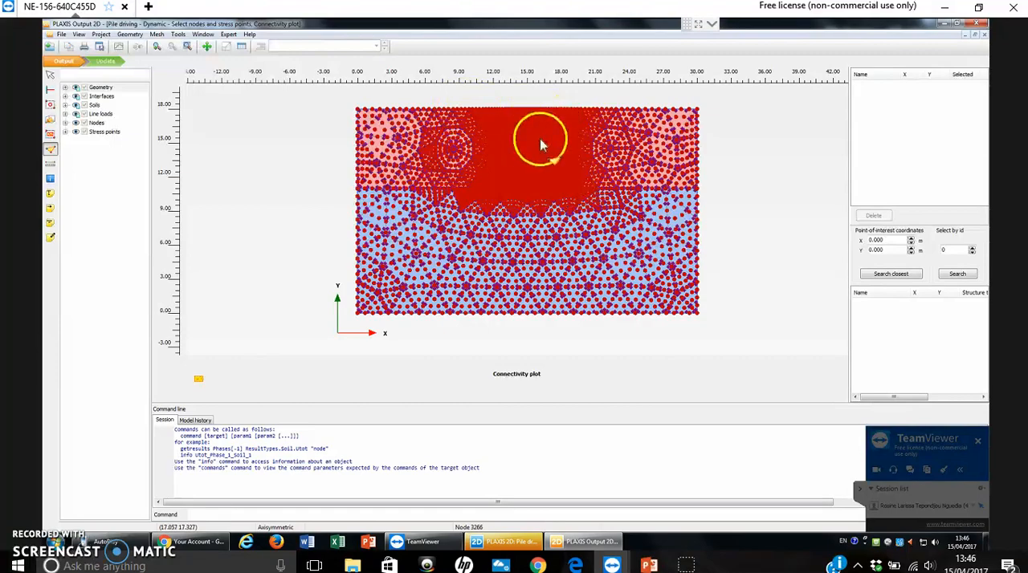
scroll(531, 162, "up", 1)
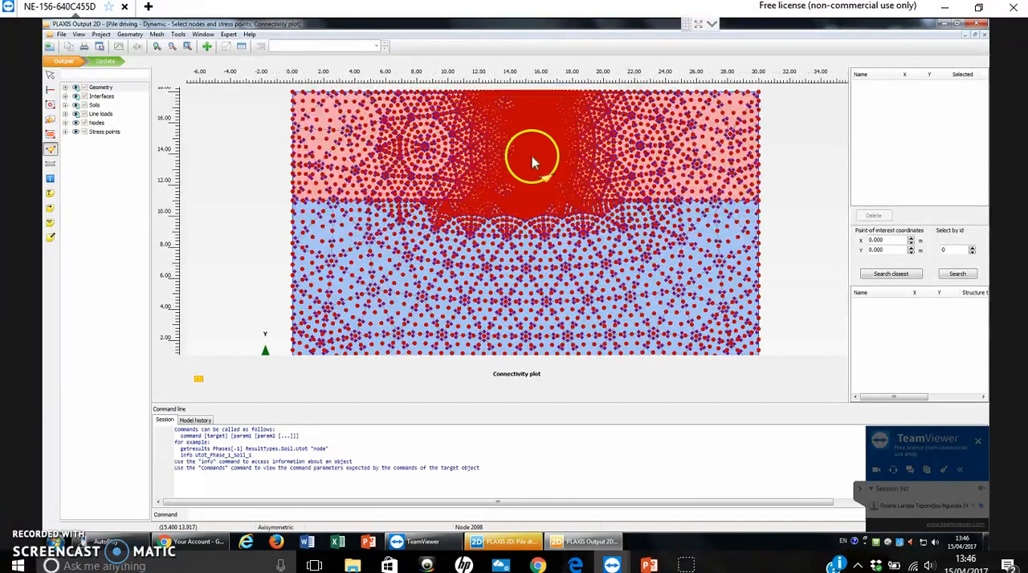
scroll(531, 155, "up", 1)
scroll(534, 200, "up", 2)
scroll(542, 199, "up", 4)
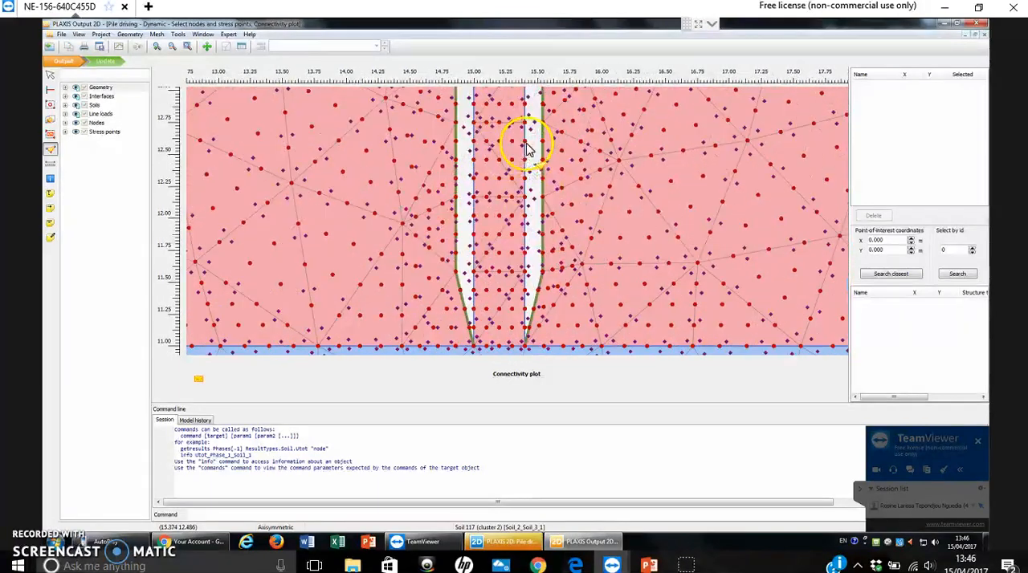
left_click_drag(576, 286, 578, 294)
scroll(541, 172, "up", 3)
left_click_drag(553, 131, 571, 345)
left_click_drag(572, 113, 571, 307)
scroll(564, 160, "up", 1)
left_click_drag(565, 160, 560, 317)
scroll(562, 167, "down", 3)
scroll(576, 176, "down", 2)
left_click_drag(619, 161, 635, 243)
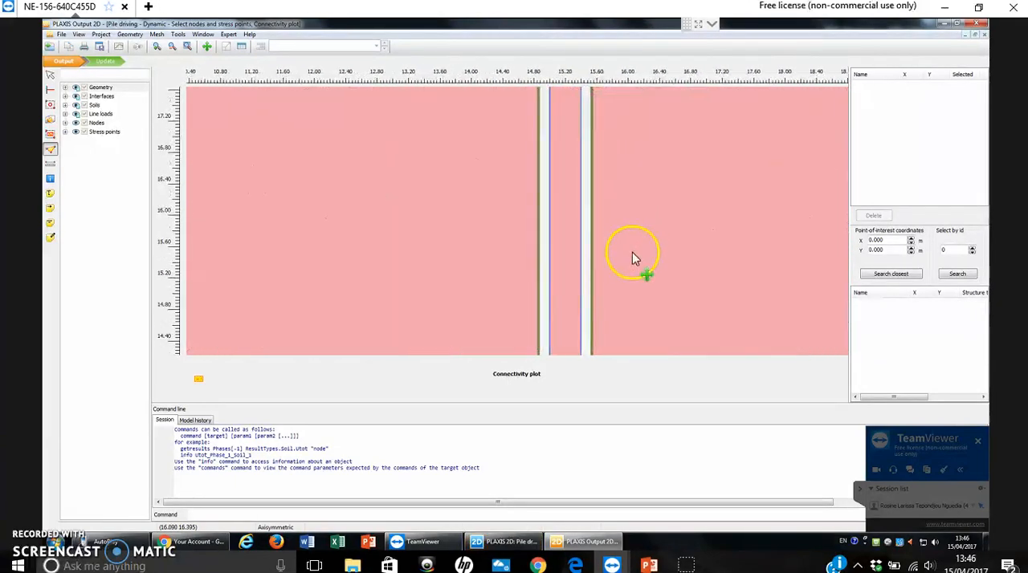
scroll(596, 183, "up", 5)
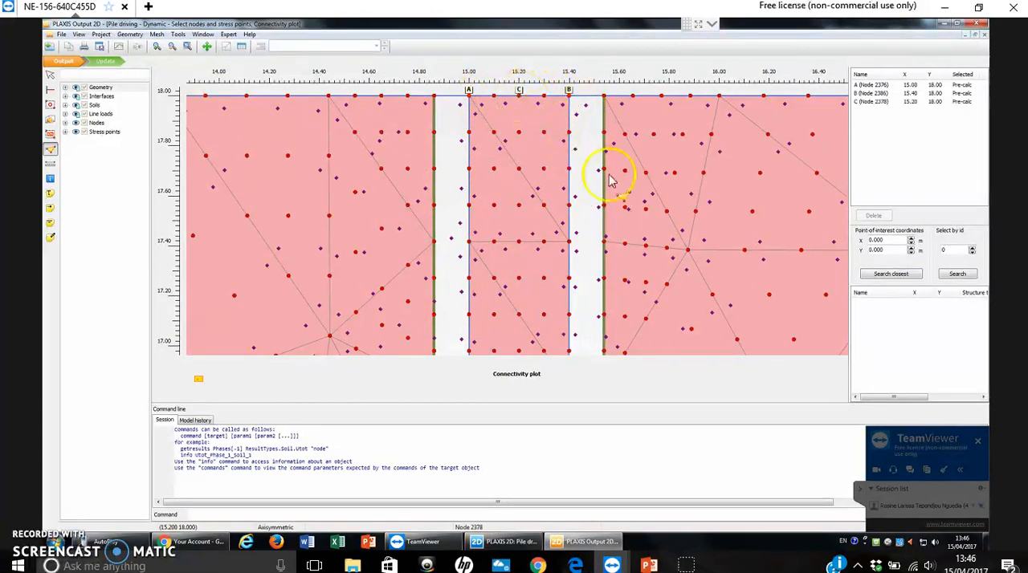
- Pick the pile tip nodes at (15.00, 11.00), (15.40, 11.00) and (15.20, 11.00) and update the model with the selected points
scroll(675, 254, "down", 7)
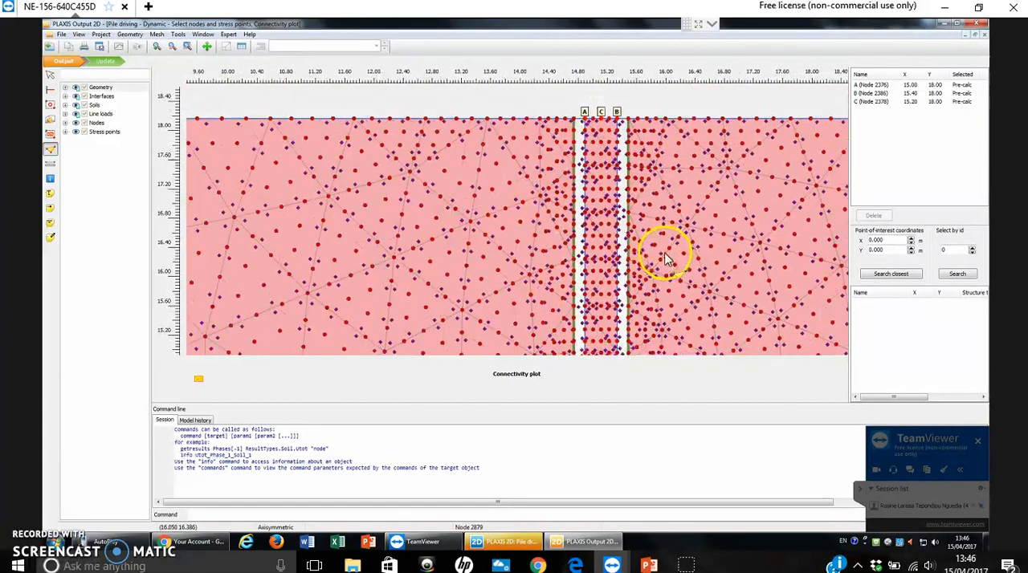
scroll(679, 263, "down", 4)
left_click_drag(703, 277, 634, 133)
scroll(560, 242, "up", 6)
scroll(565, 295, "up", 3)
left_click(536, 330)
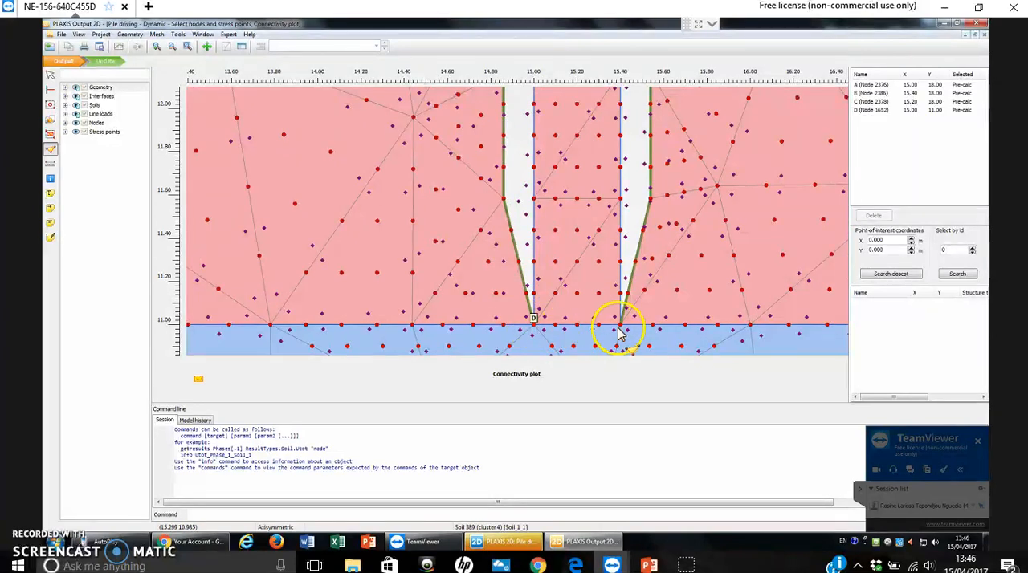
left_click(620, 328)
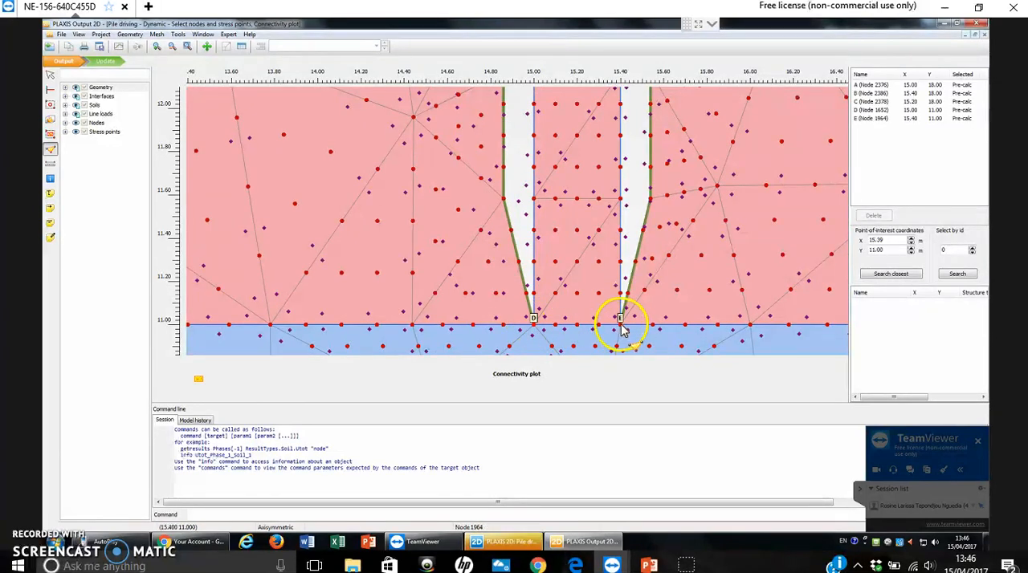
left_click(578, 327)
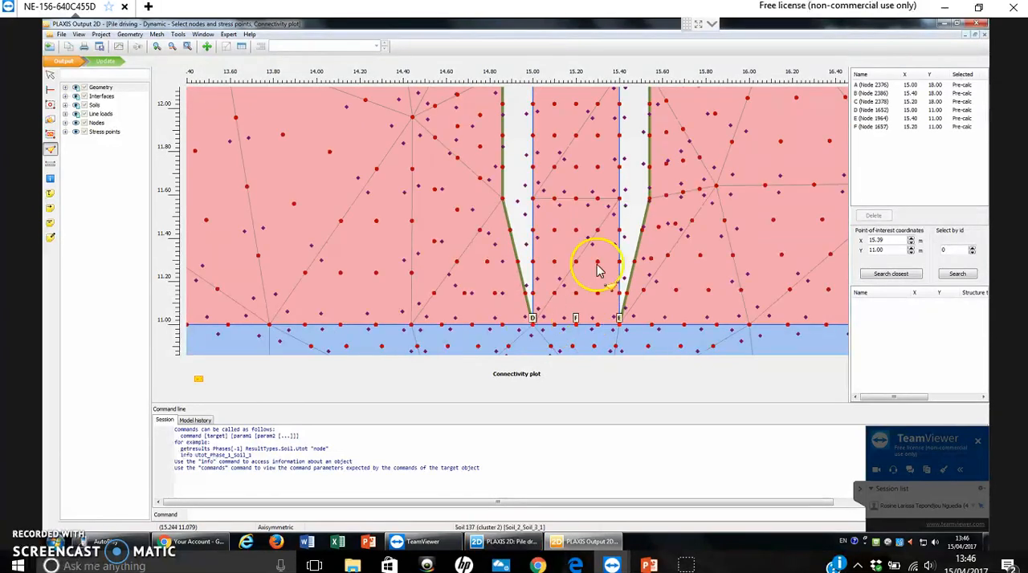
scroll(625, 261, "down", 4)
left_click(107, 61)
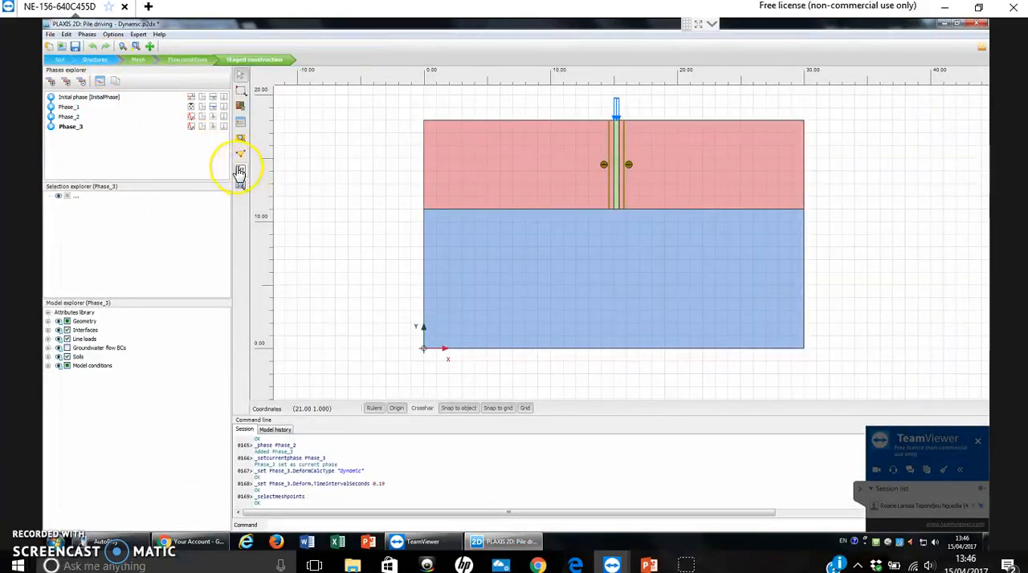
- Calculate the construction phases and open the Phase_3 calculation results, accepting the disclaimer
left_click(240, 173)
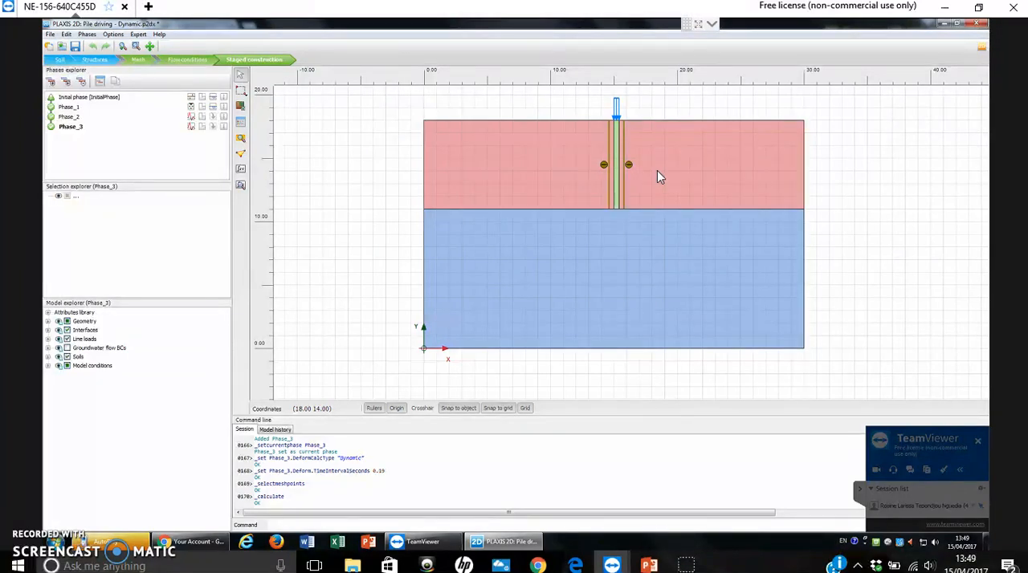
left_click(241, 188)
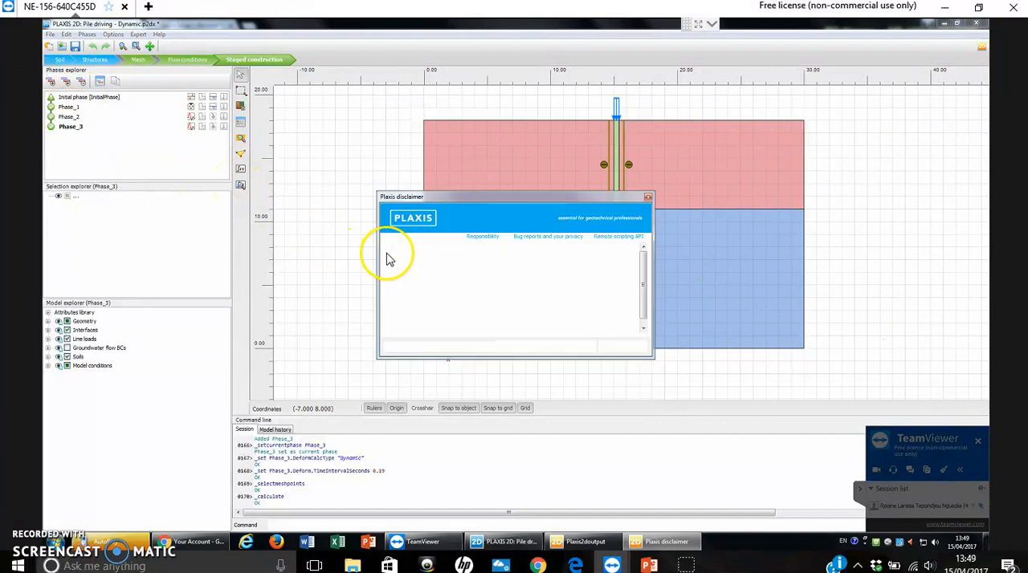
left_click(616, 347)
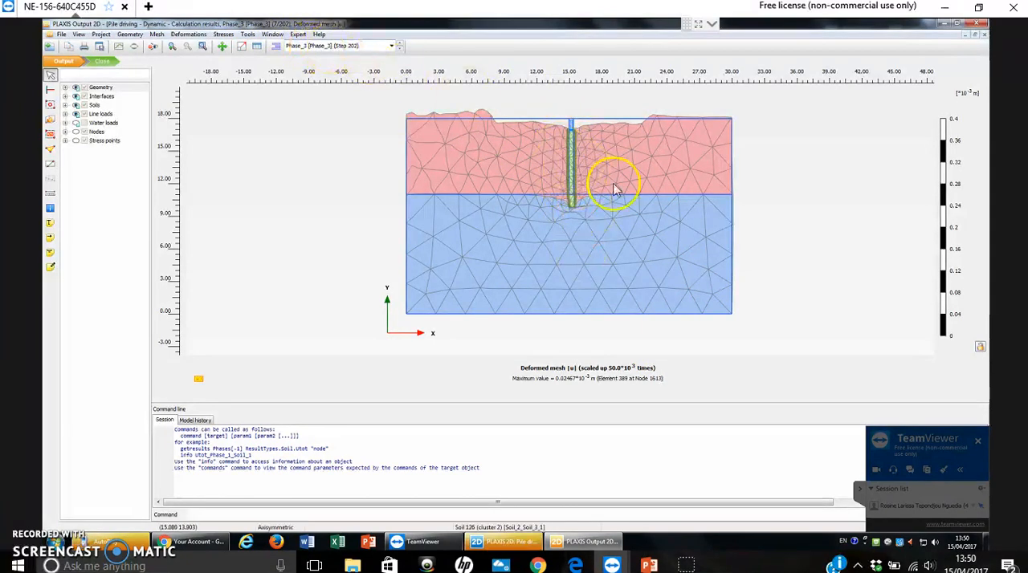
- Examine the Phase_3 deformed mesh along the pile shaft and around the pile tip
scroll(608, 179, "up", 2)
scroll(549, 179, "up", 1)
scroll(562, 181, "up", 2)
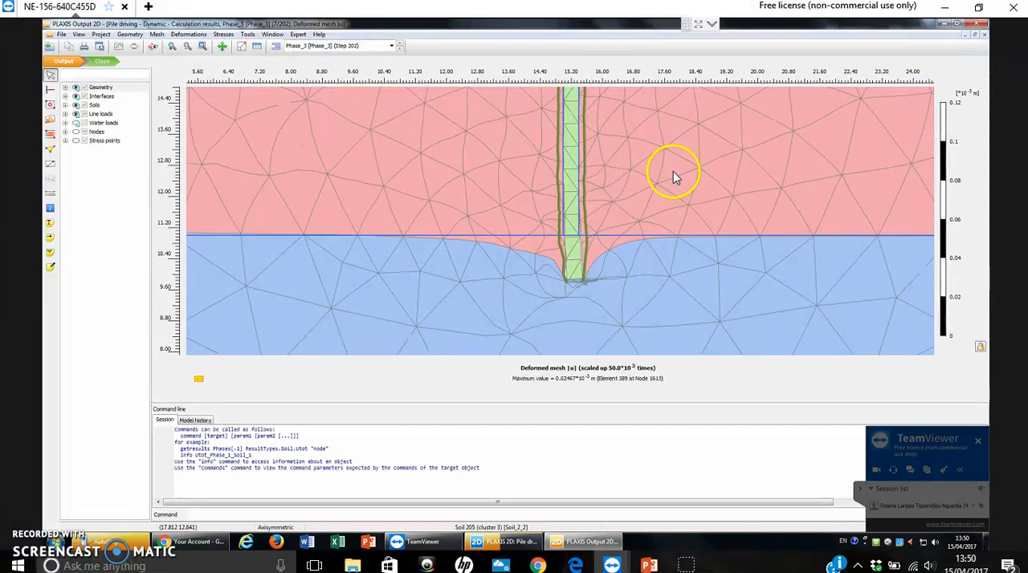
scroll(672, 269, "up", 2)
scroll(608, 226, "down", 1)
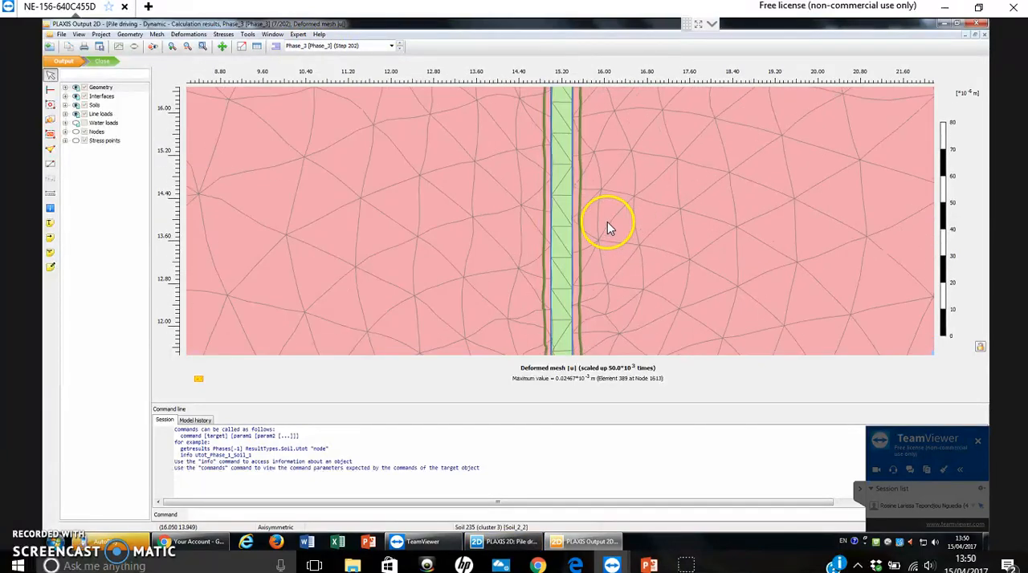
scroll(615, 218, "down", 1)
scroll(666, 222, "down", 1)
left_click_drag(692, 247, 692, 149)
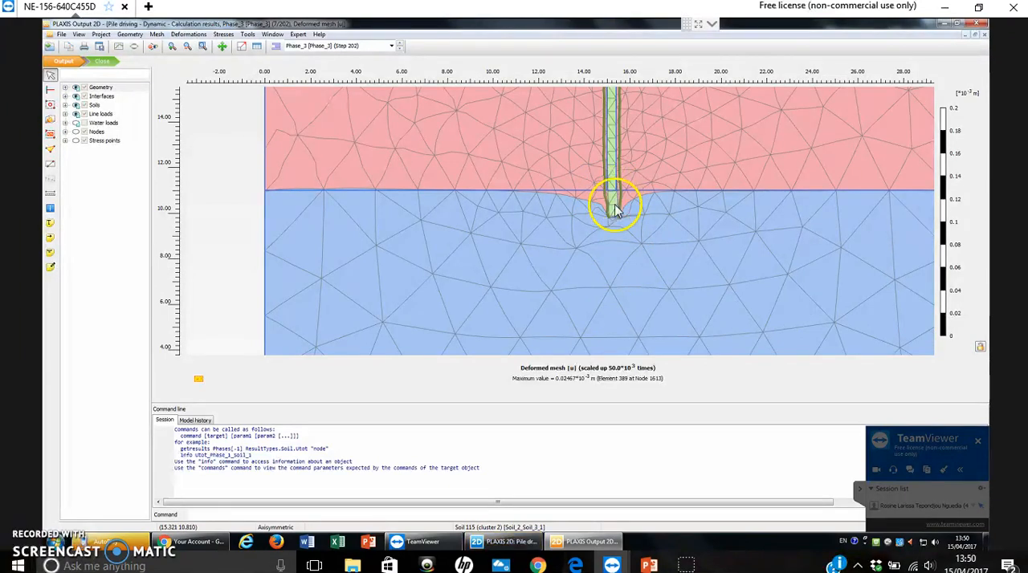
scroll(646, 241, "down", 3)
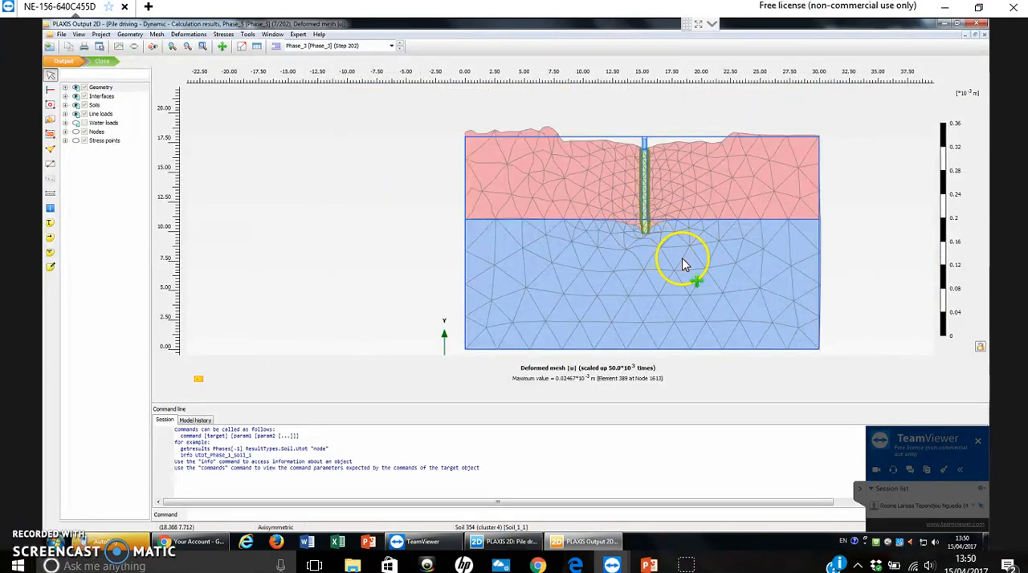
left_click_drag(682, 258, 628, 245)
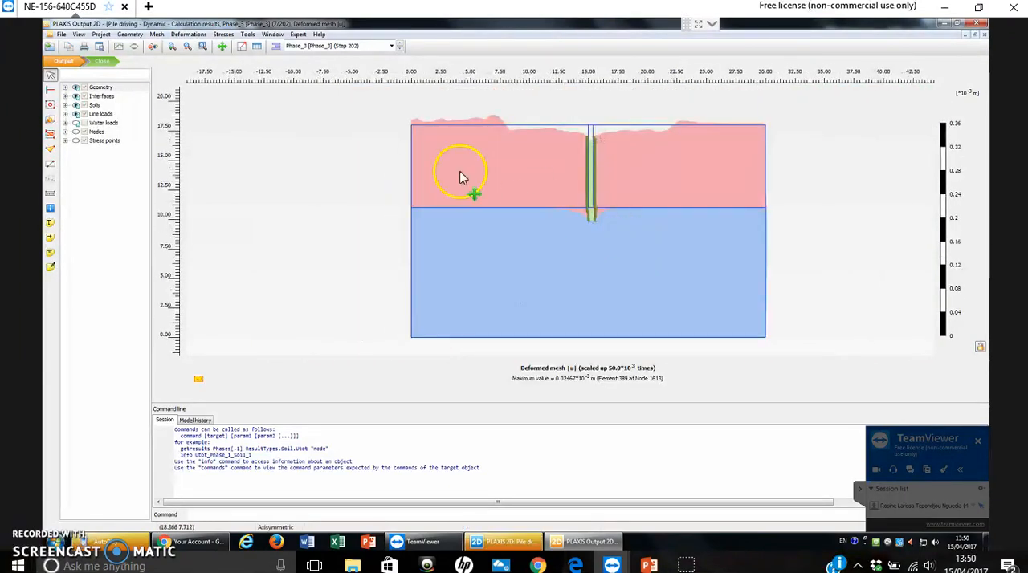
- Open the Curves manager and delete the existing Chart 1
left_click(121, 47)
left_click(401, 228)
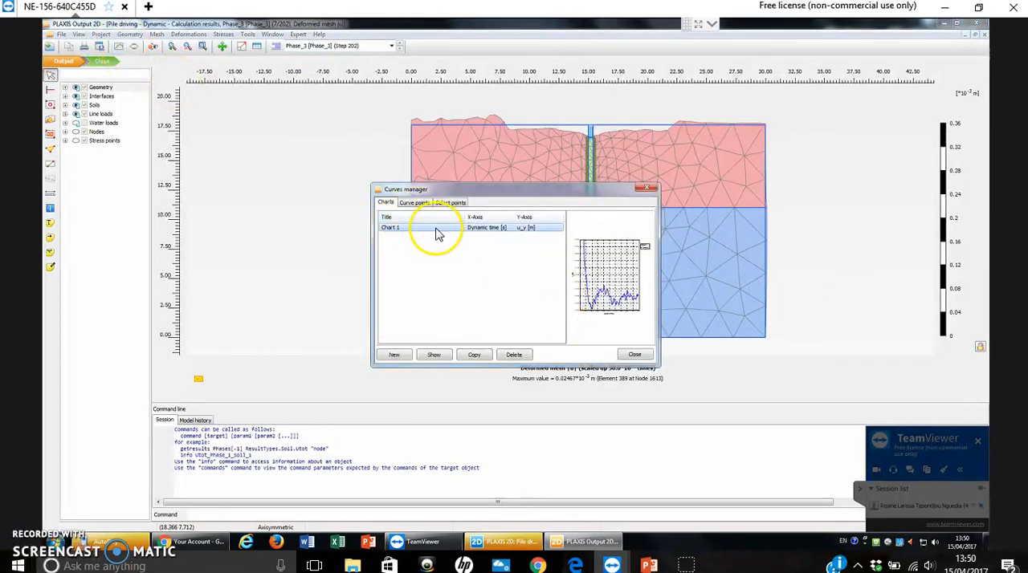
left_click(514, 355)
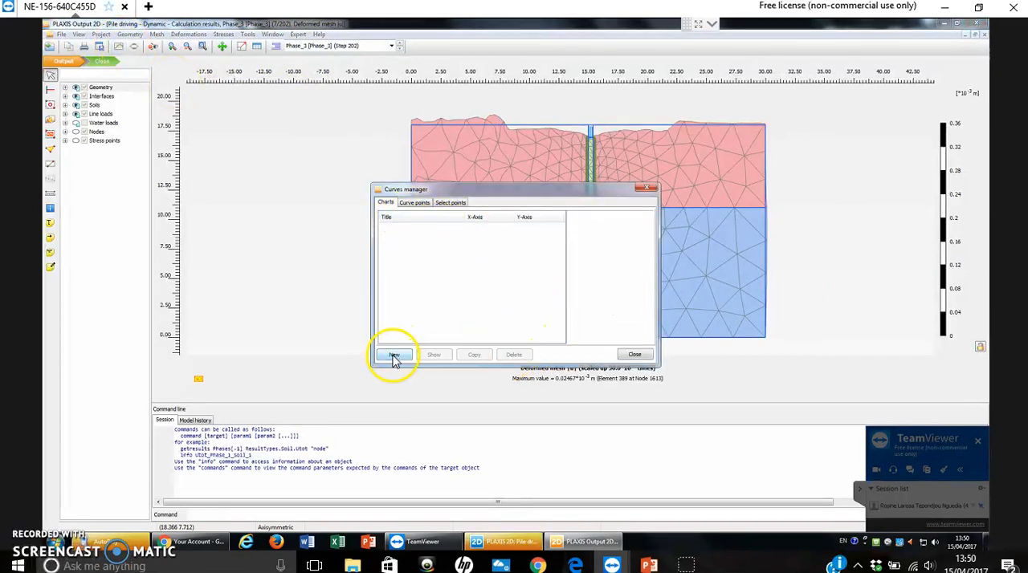
- Create a new chart and assign point A (15.00 / 18.00) at the pile head to the X-axis
left_click(395, 355)
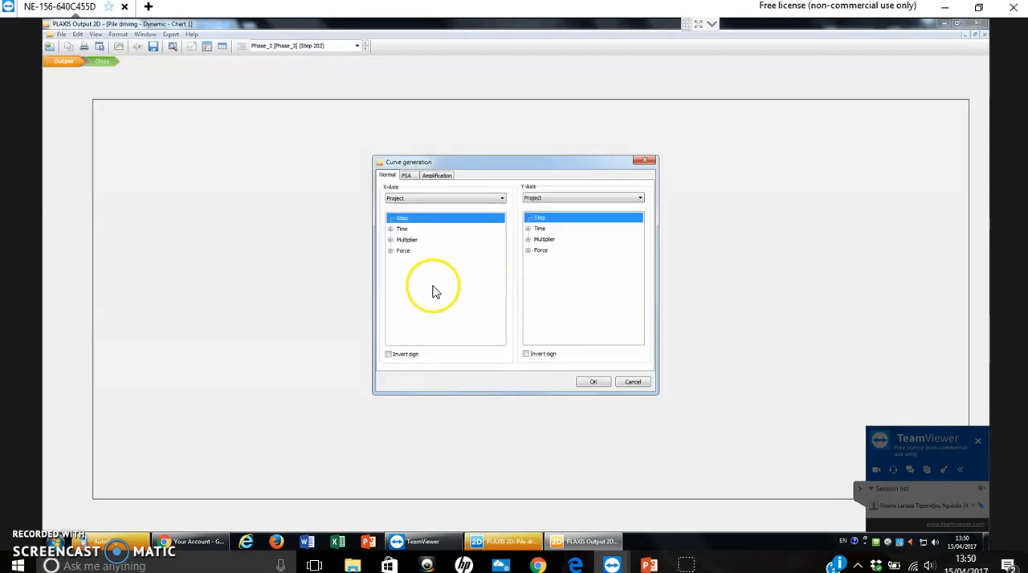
left_click(406, 199)
left_click(384, 207)
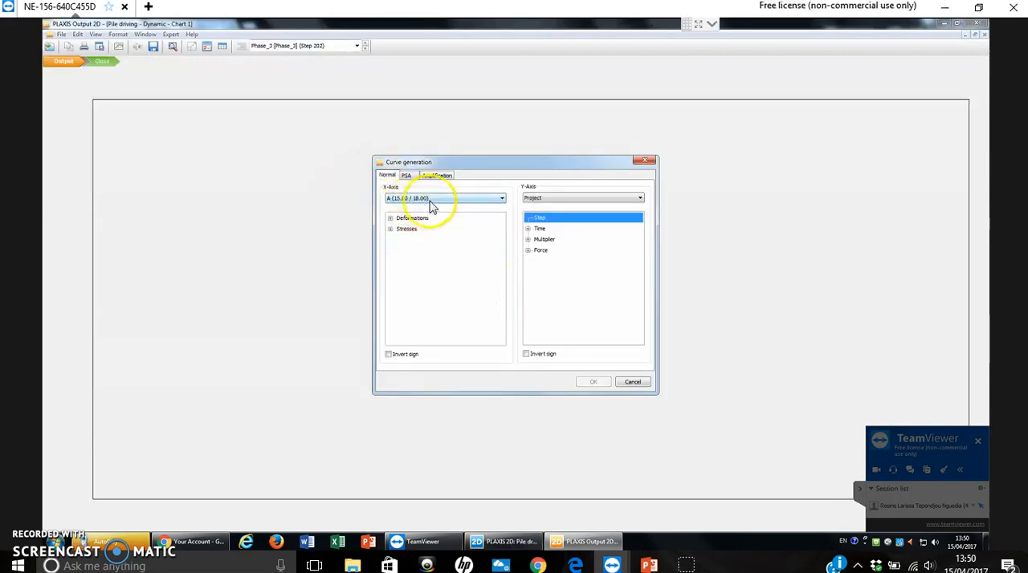
left_click(424, 199)
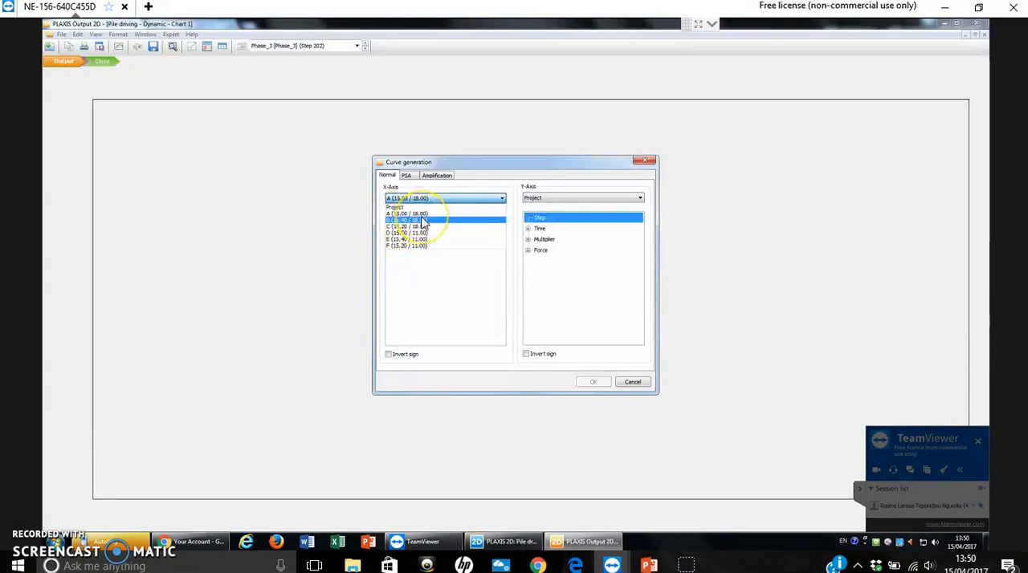
left_click(392, 213)
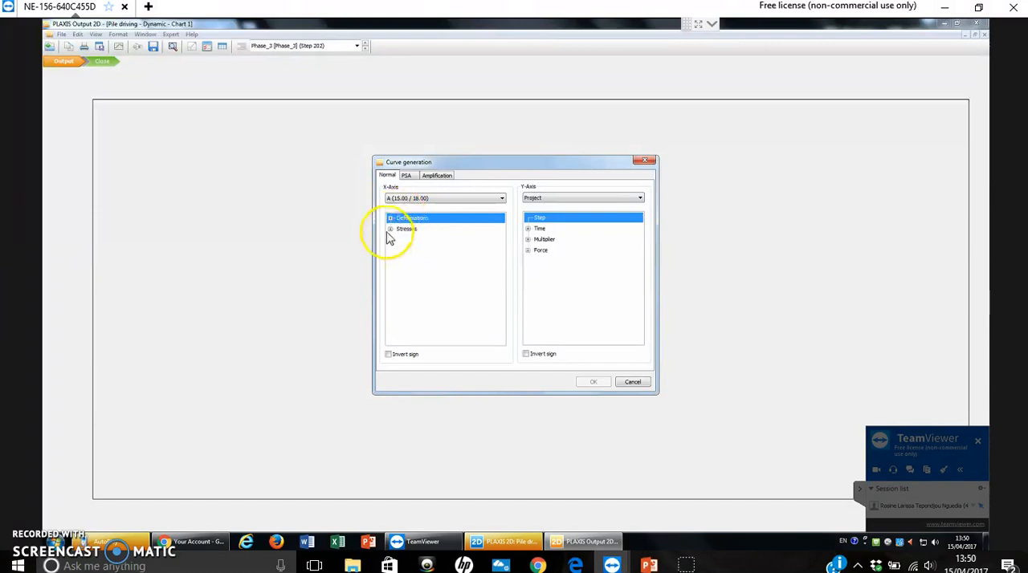
- Plot point A's total displacement u_y on the X-axis against the project's Dynamic time on the Y-axis
left_click(389, 219)
left_click(400, 250)
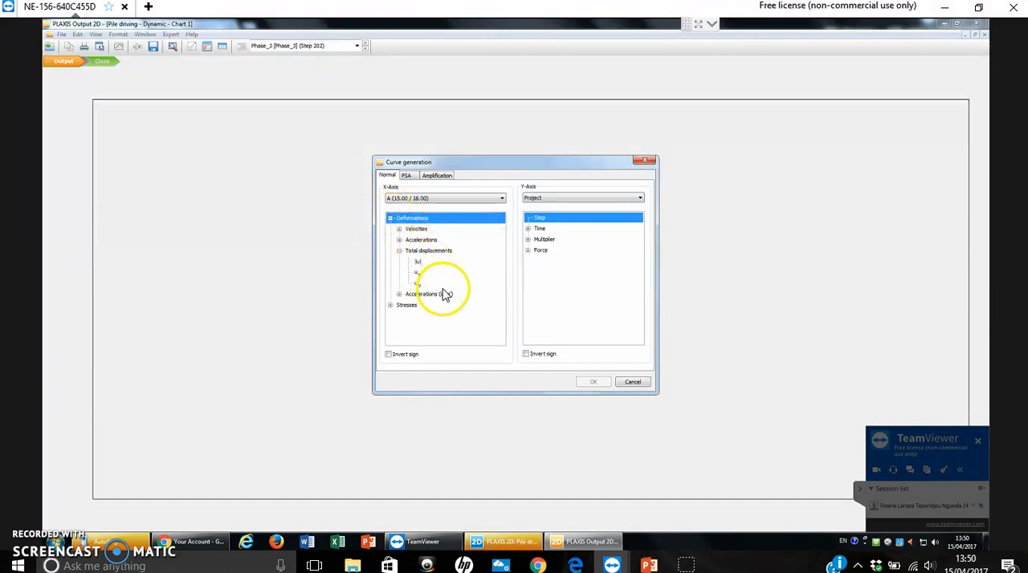
left_click(415, 284)
left_click(529, 229)
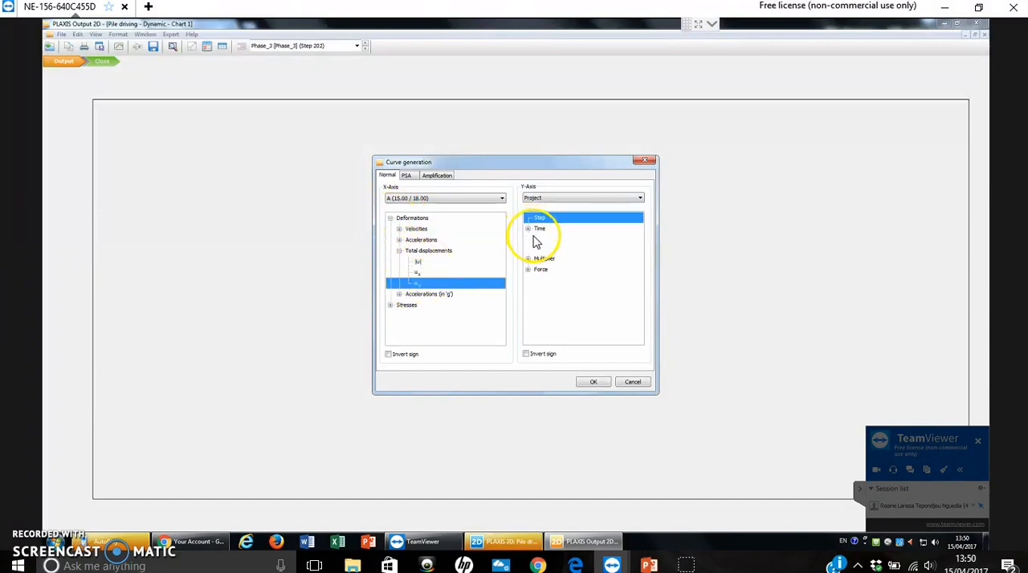
left_click(555, 252)
left_click(593, 383)
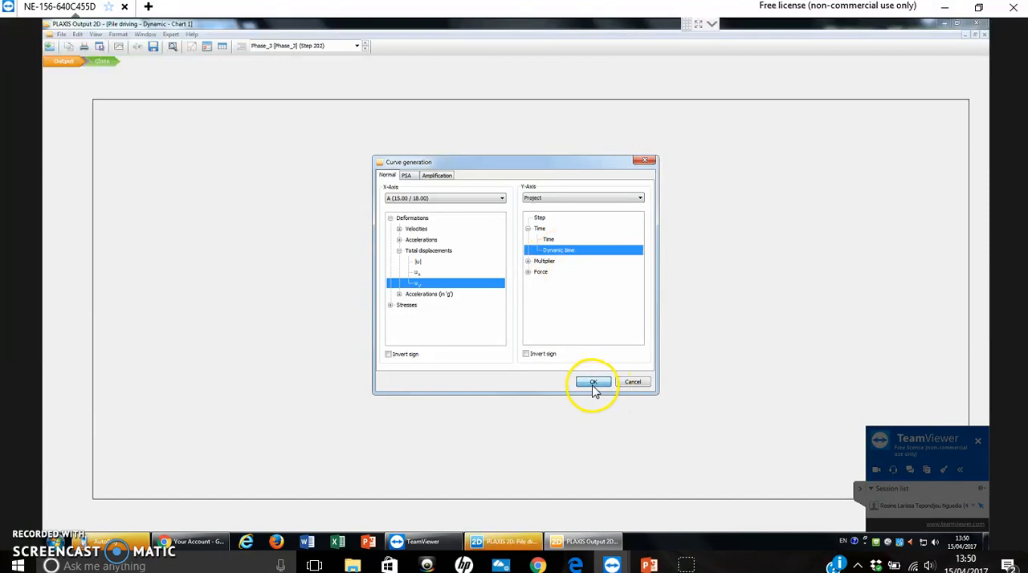
left_click(860, 490)
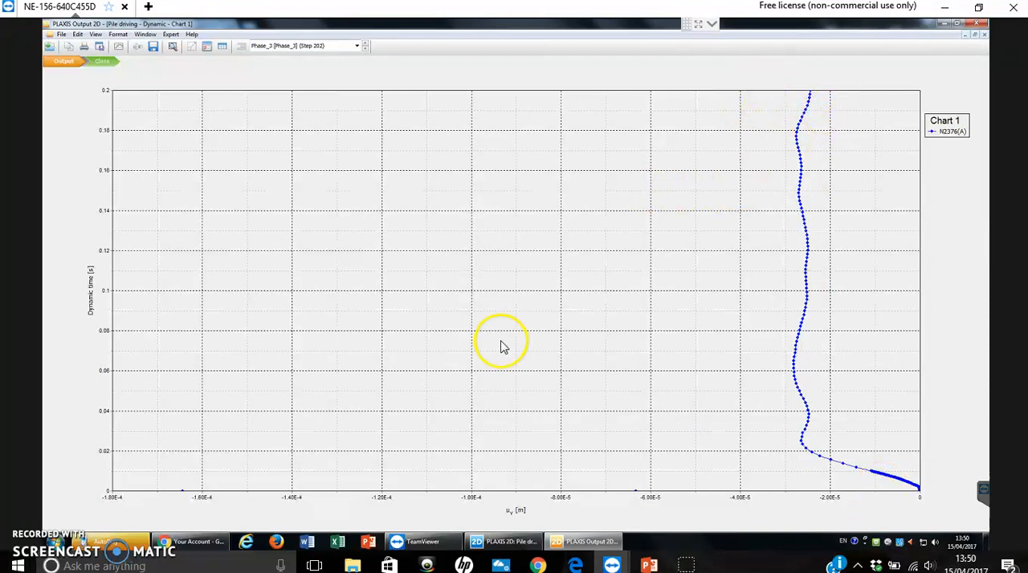
- Restrict the point A curve to Phase_3 by excluding the initial phase, Phase_1 and Phase_2, and apply it
left_click(122, 46)
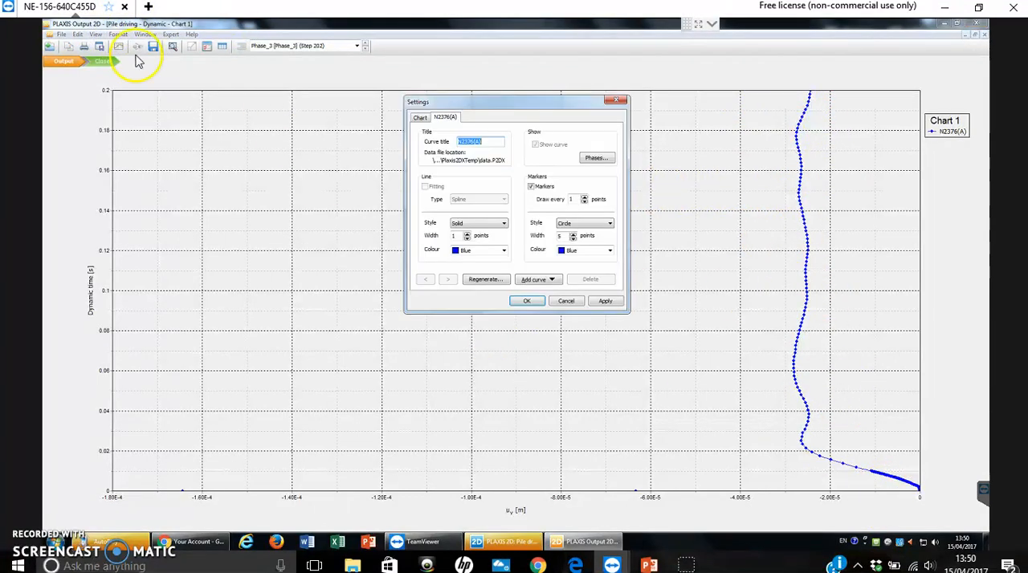
left_click(595, 158)
left_click(441, 220)
left_click(441, 227)
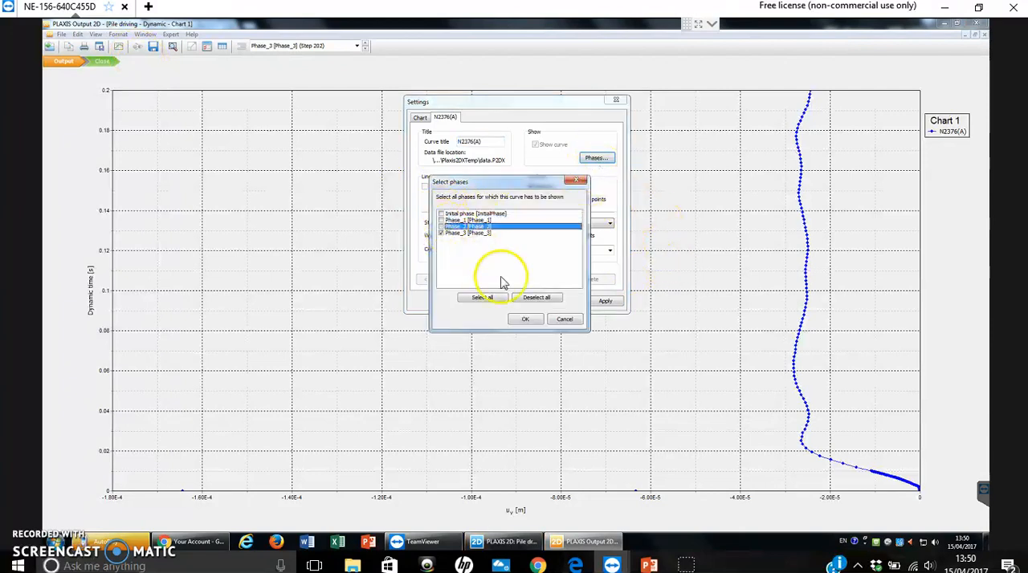
left_click(525, 319)
left_click(606, 303)
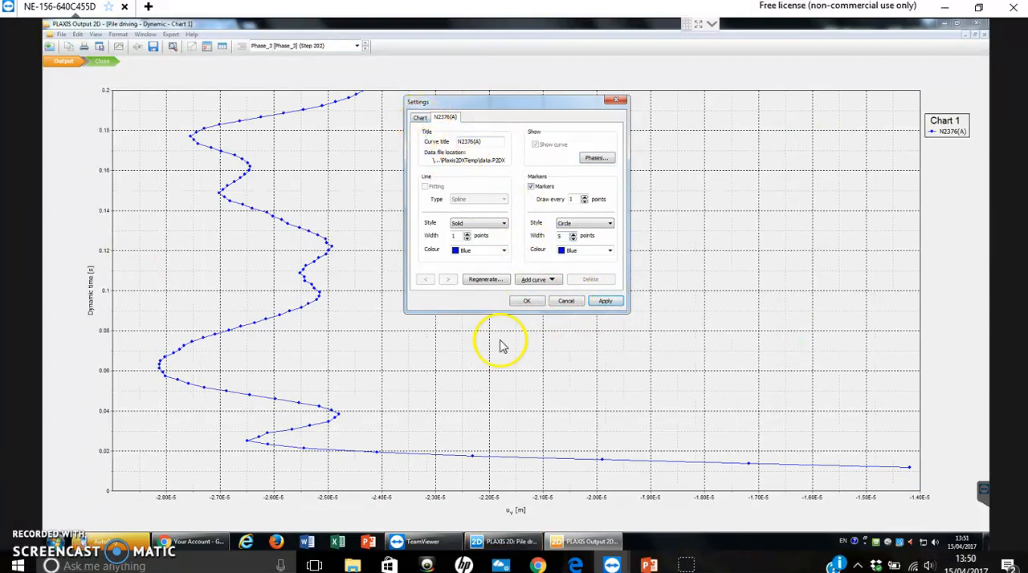
- Exchange the axes of Chart 1 so that Dynamic time runs horizontally and u_y vertically
left_click(418, 119)
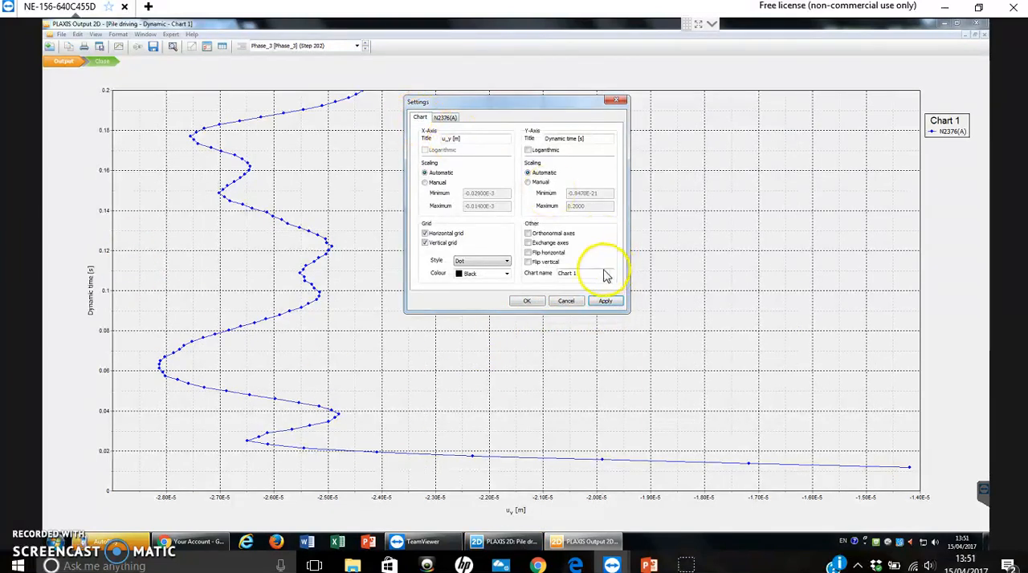
left_click(528, 243)
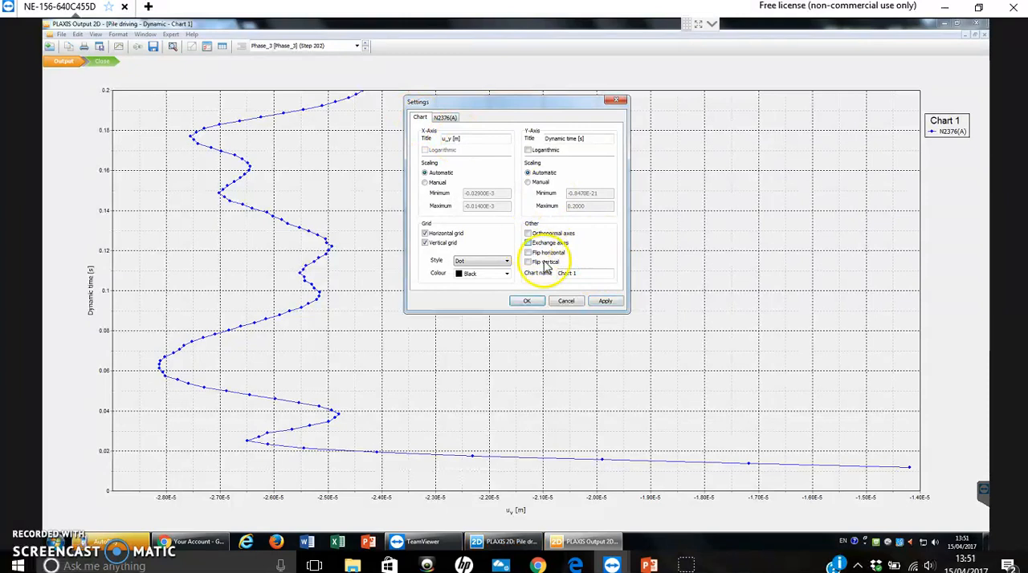
left_click(604, 302)
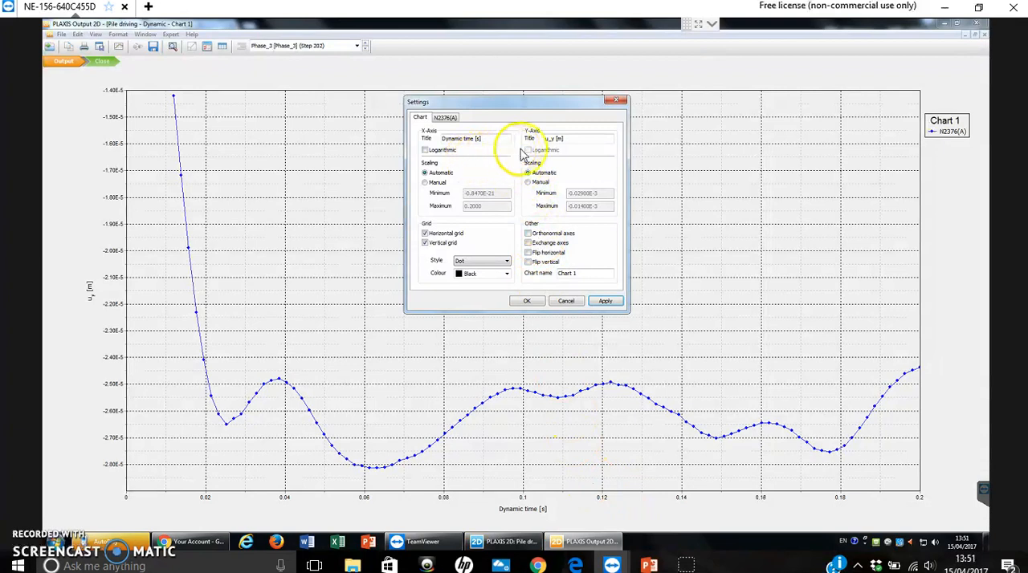
- Switch the X-axis scaling of Chart 1 to manual with a minimum of 0.01 and apply it
left_click(425, 182)
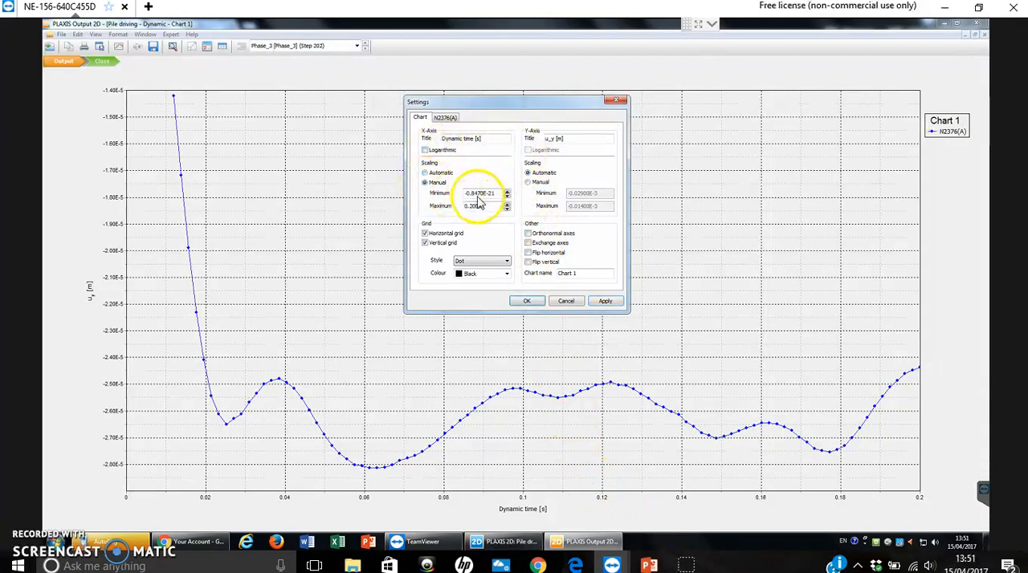
left_click_drag(498, 193, 439, 191)
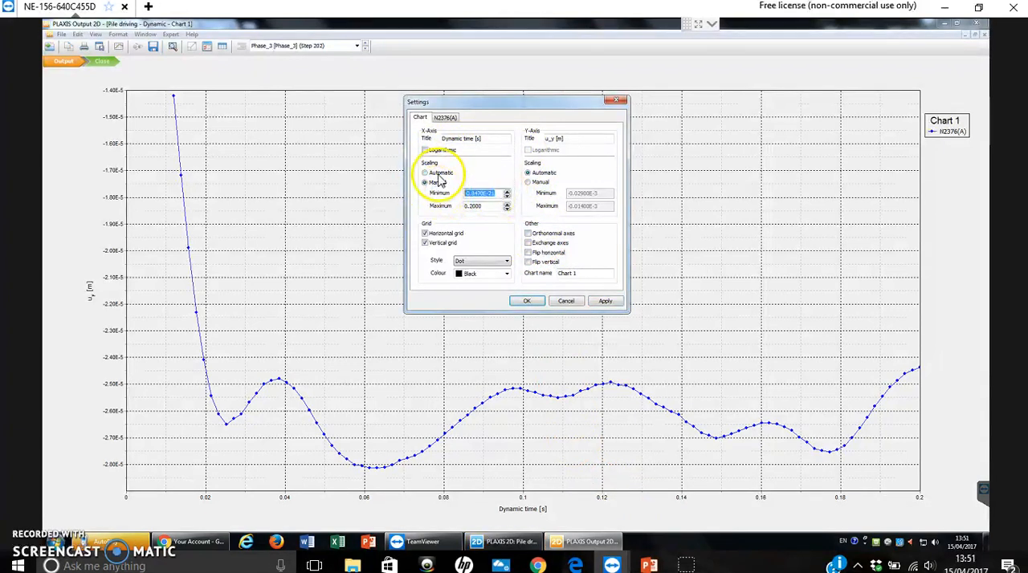
type("0.01")
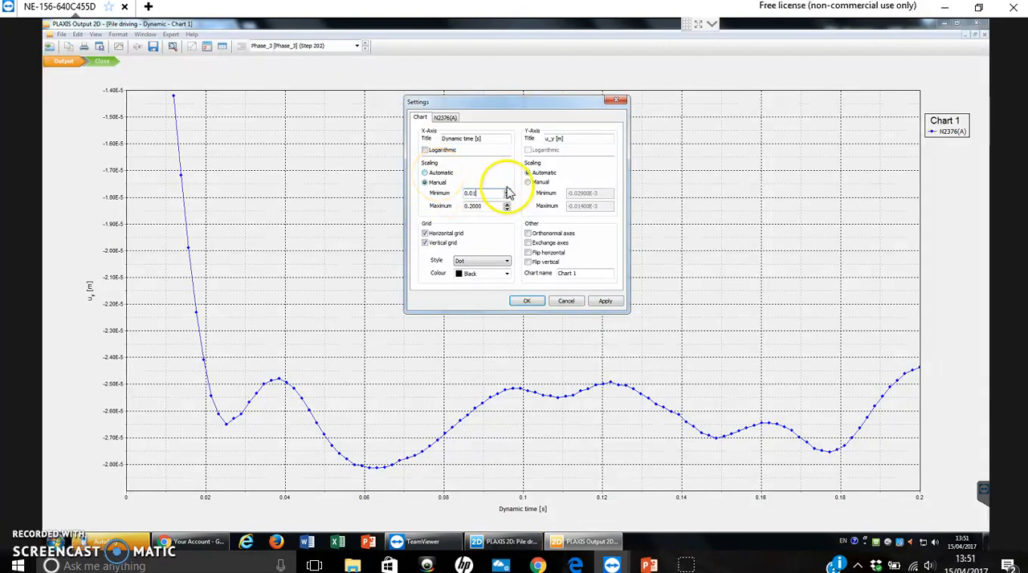
left_click(605, 301)
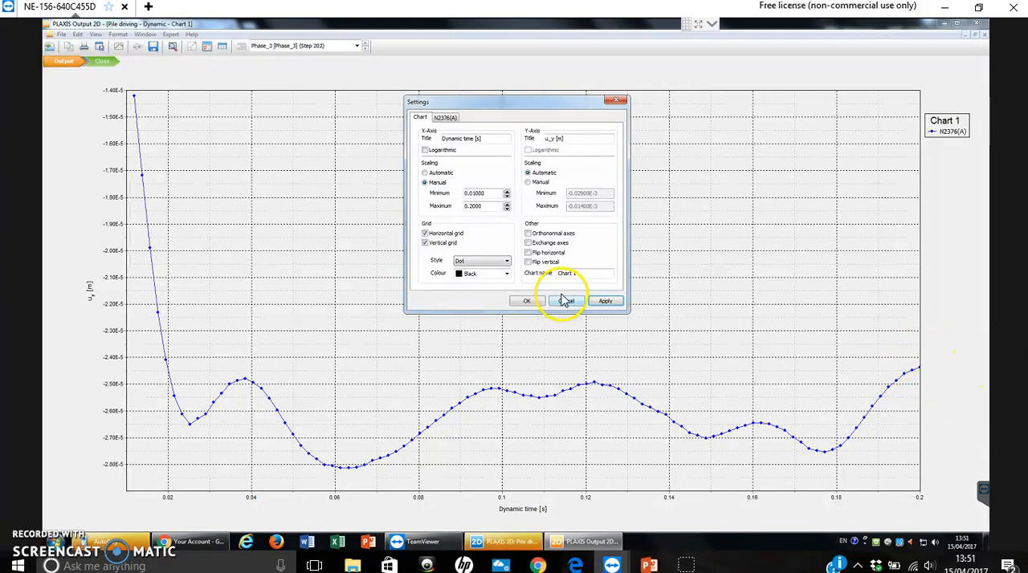
- Accept the chart settings and close Chart 1, saving its changes
left_click(527, 301)
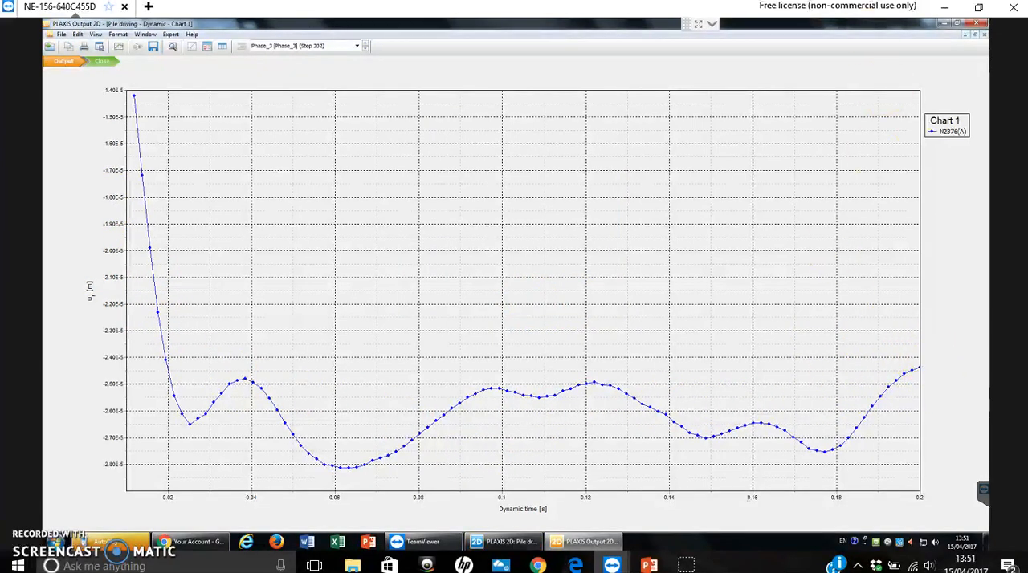
left_click(984, 35)
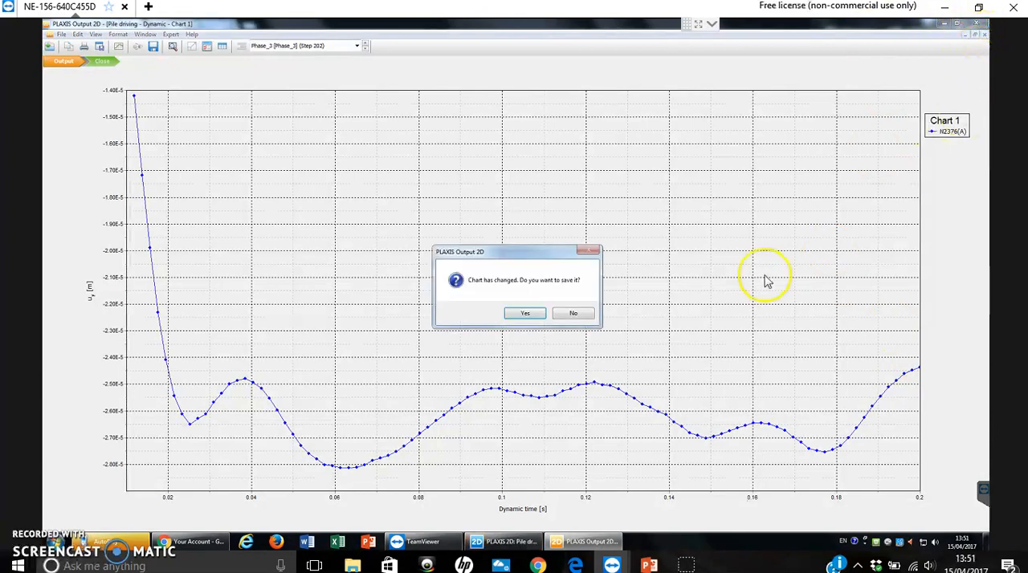
left_click(526, 316)
- Create a second chart with pile tip point E (15.40 / 11.00) on the X-axis and Project on the Y-axis
left_click(119, 46)
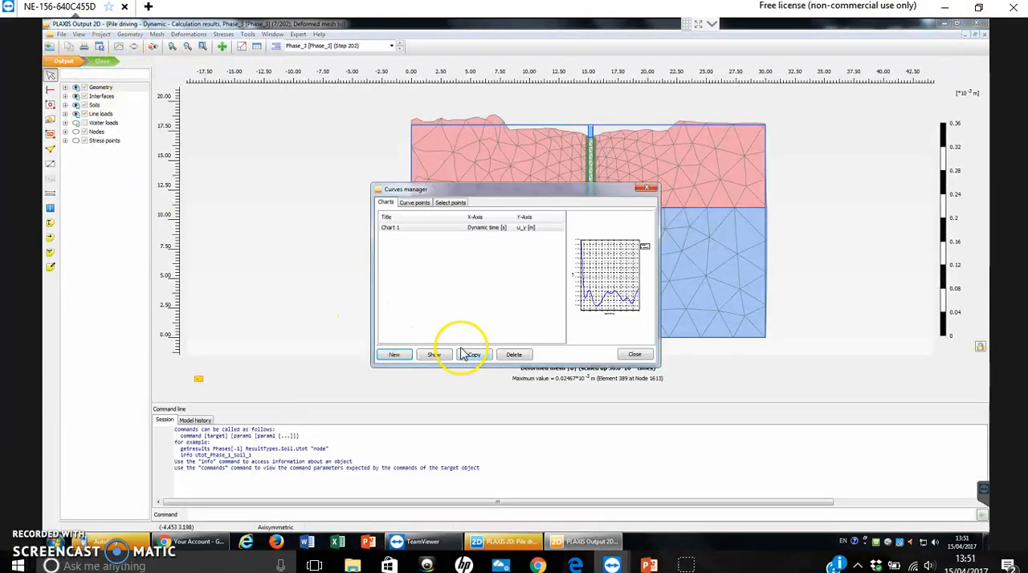
left_click(392, 355)
left_click(407, 199)
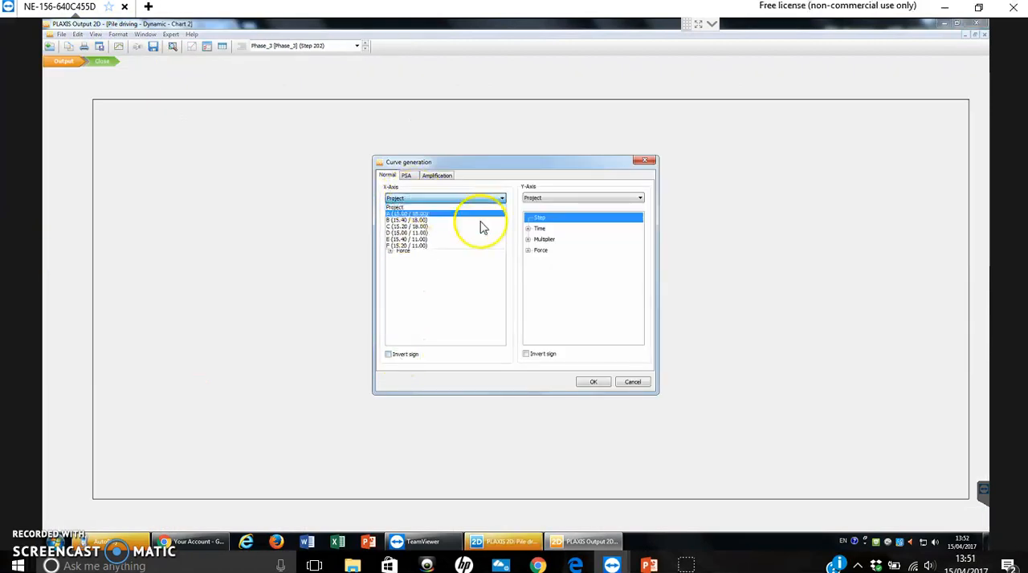
left_click(414, 241)
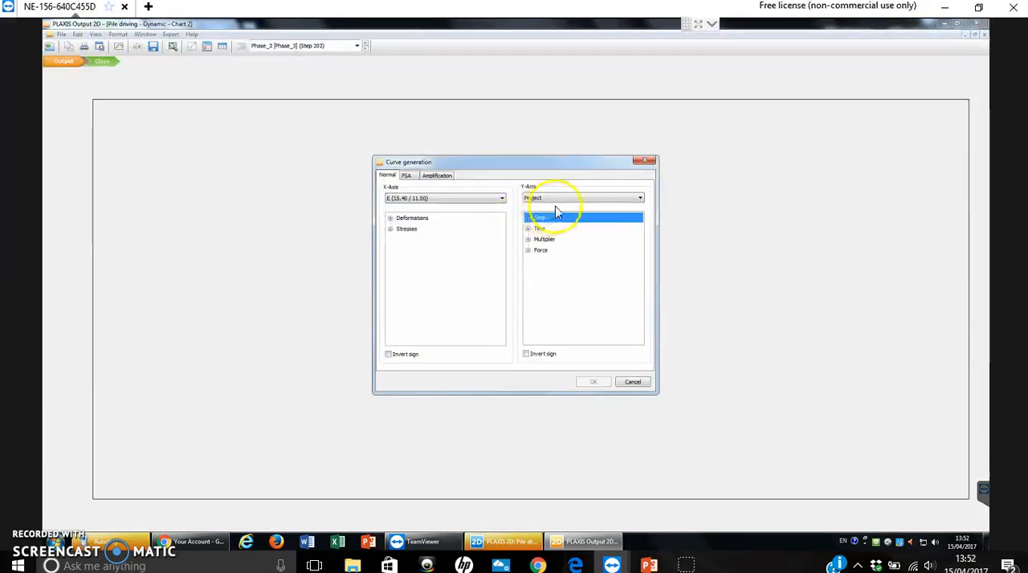
left_click(558, 200)
left_click(534, 205)
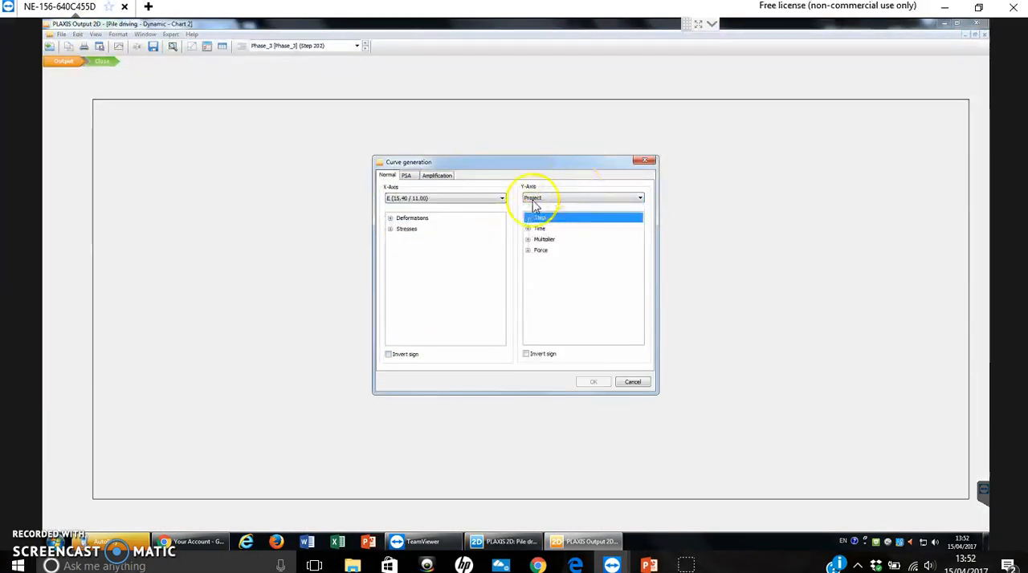
- Plot point E's total displacement u_y on the X-axis against Dynamic time on the Y-axis
left_click(391, 218)
left_click(399, 250)
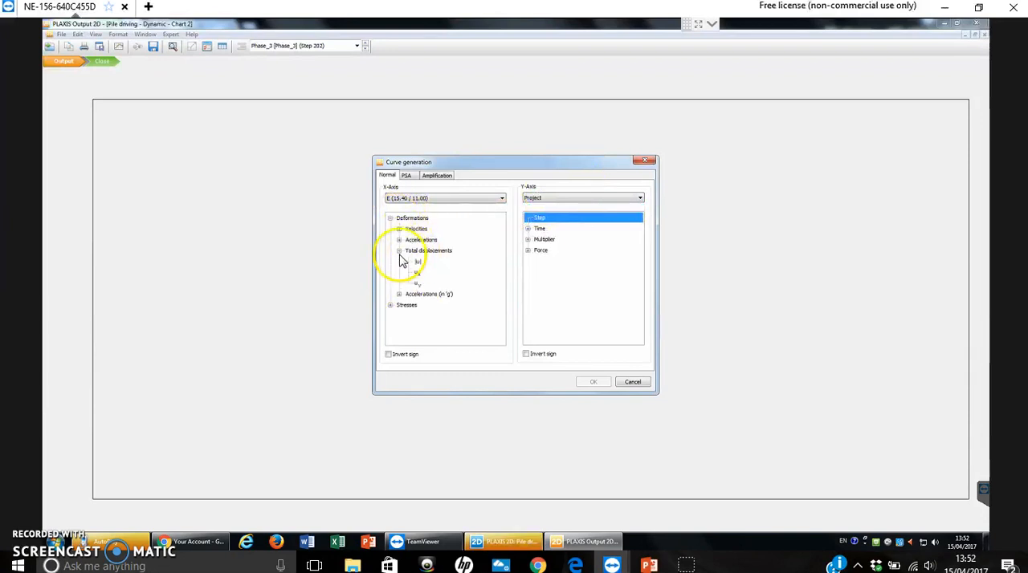
left_click(418, 284)
left_click(527, 229)
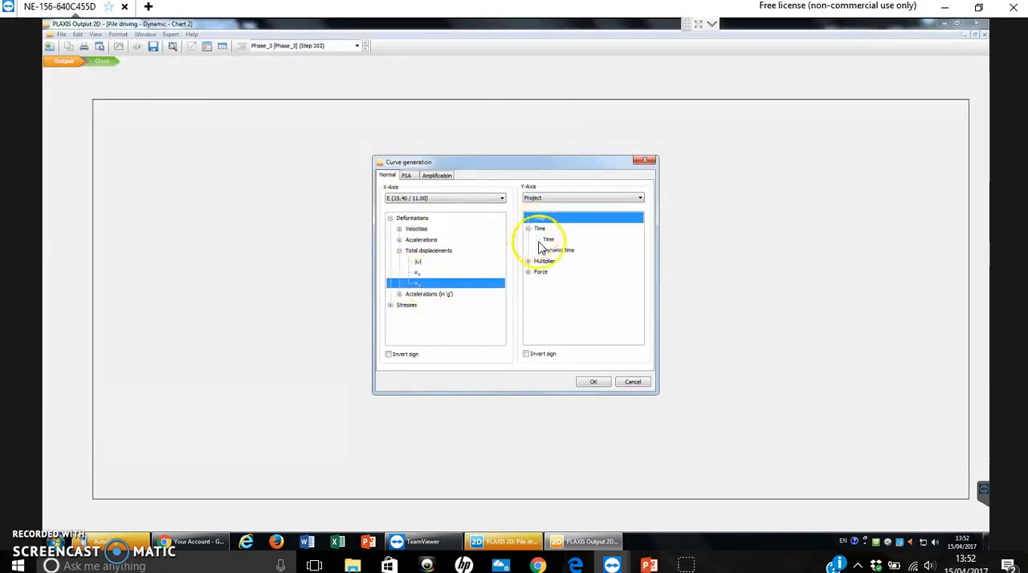
left_click(556, 251)
left_click(593, 382)
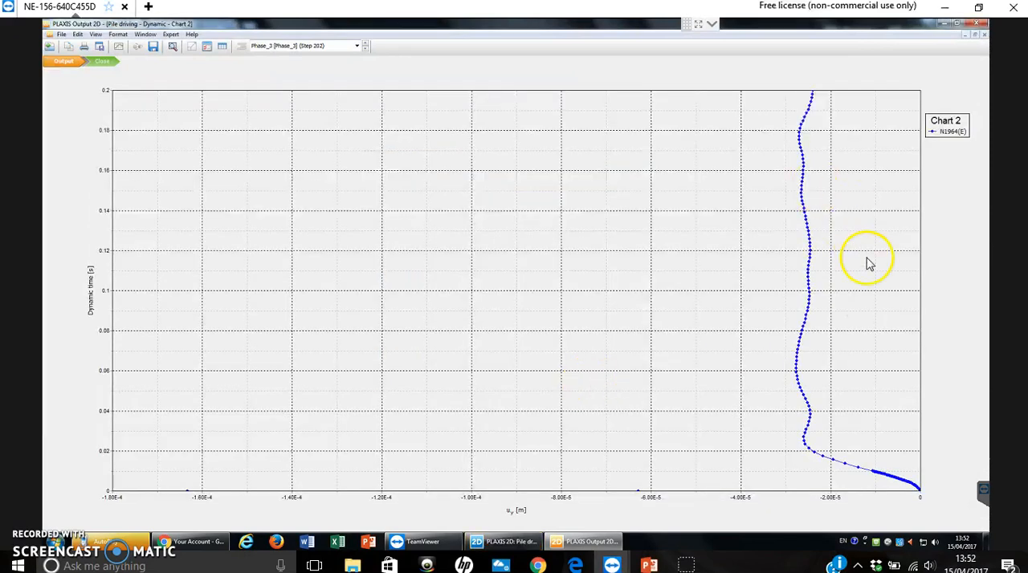
- Restrict the point E curve in Chart 2 to Phase_3 only and apply the change
left_click(119, 46)
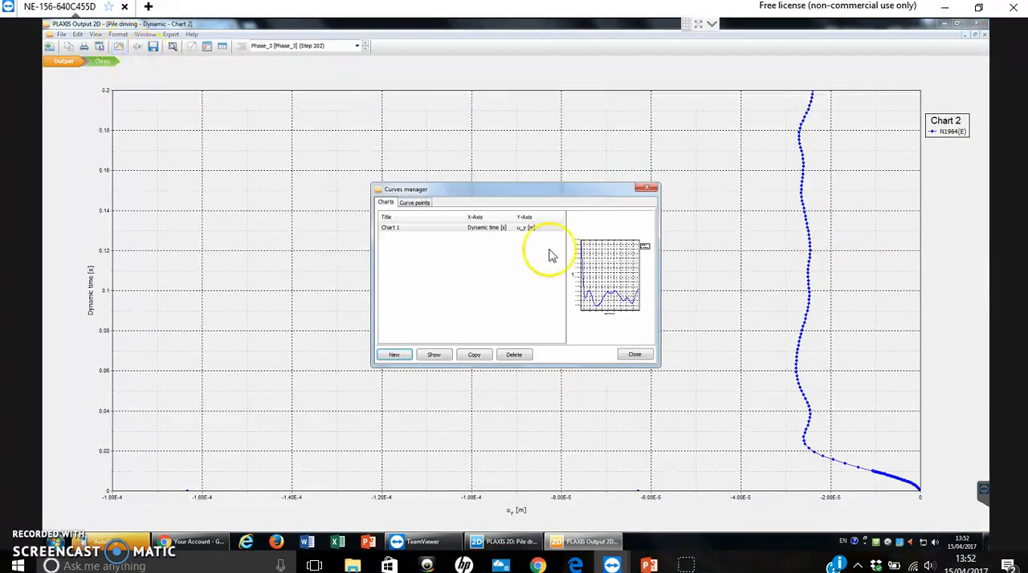
left_click(634, 355)
left_click(118, 35)
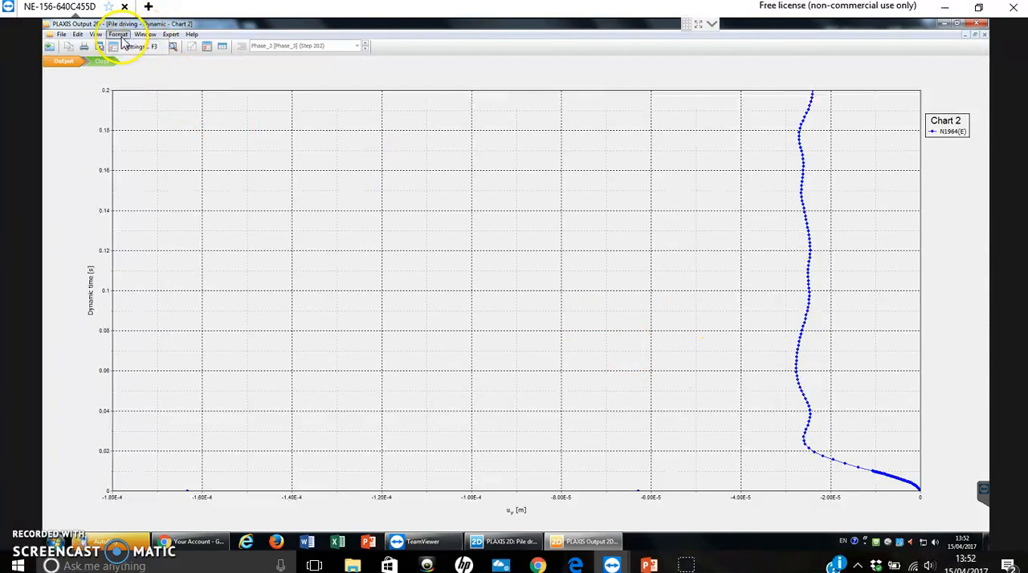
left_click(135, 48)
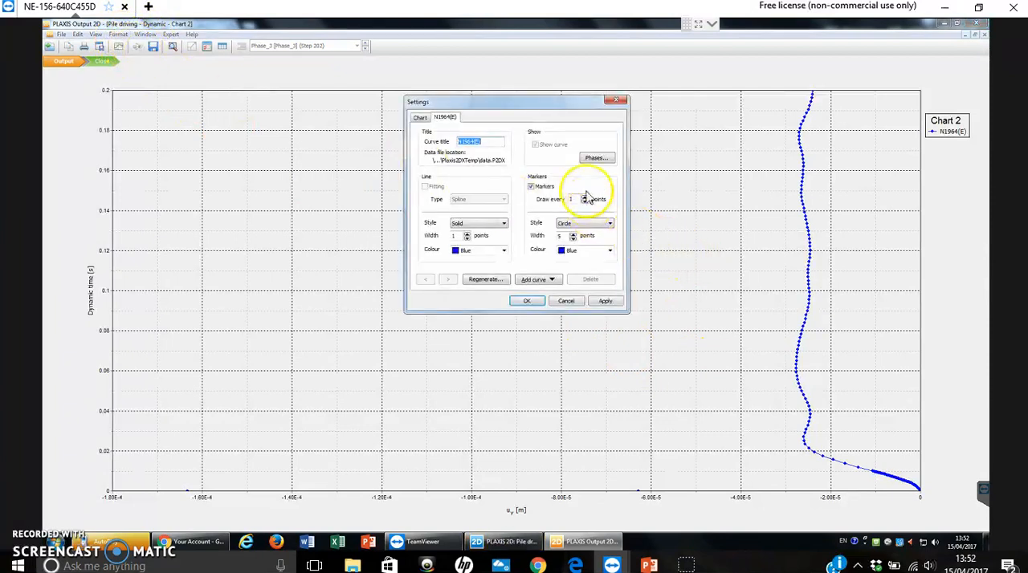
left_click(594, 159)
left_click(441, 214)
left_click(441, 220)
left_click(441, 233)
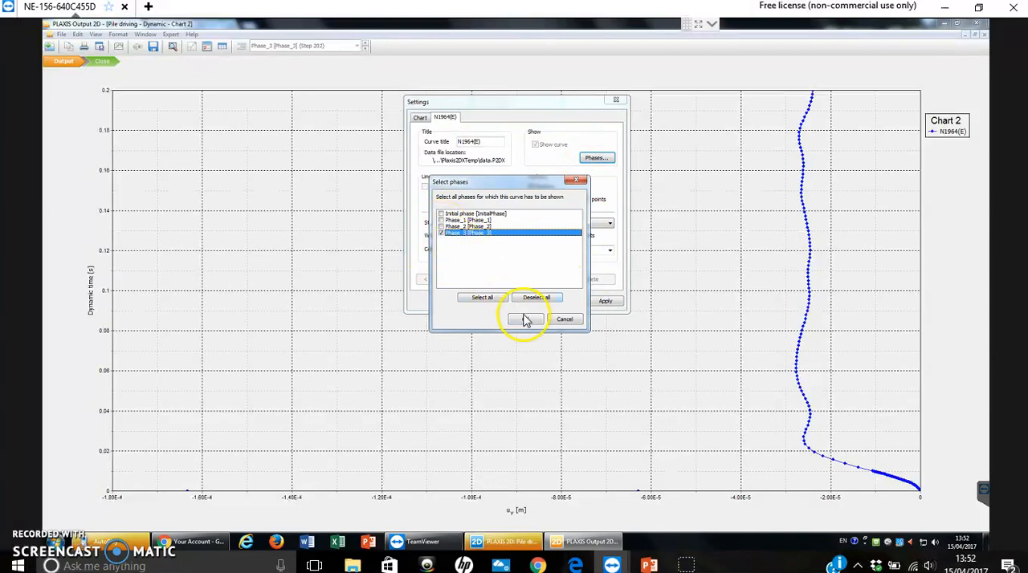
left_click(525, 319)
left_click(602, 302)
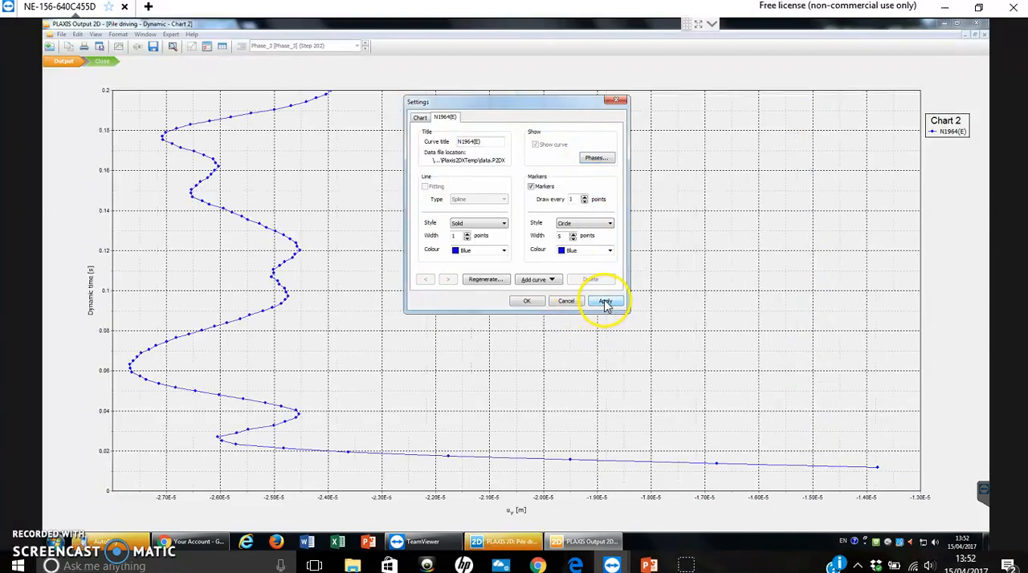
- Accept the curve settings and close Chart 2, saving its changes
left_click(531, 306)
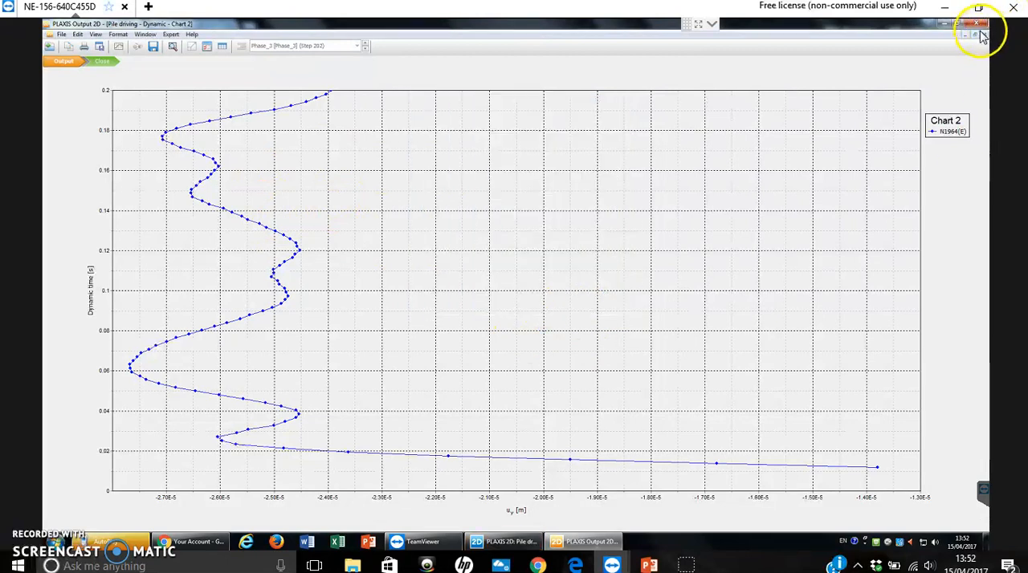
left_click(984, 36)
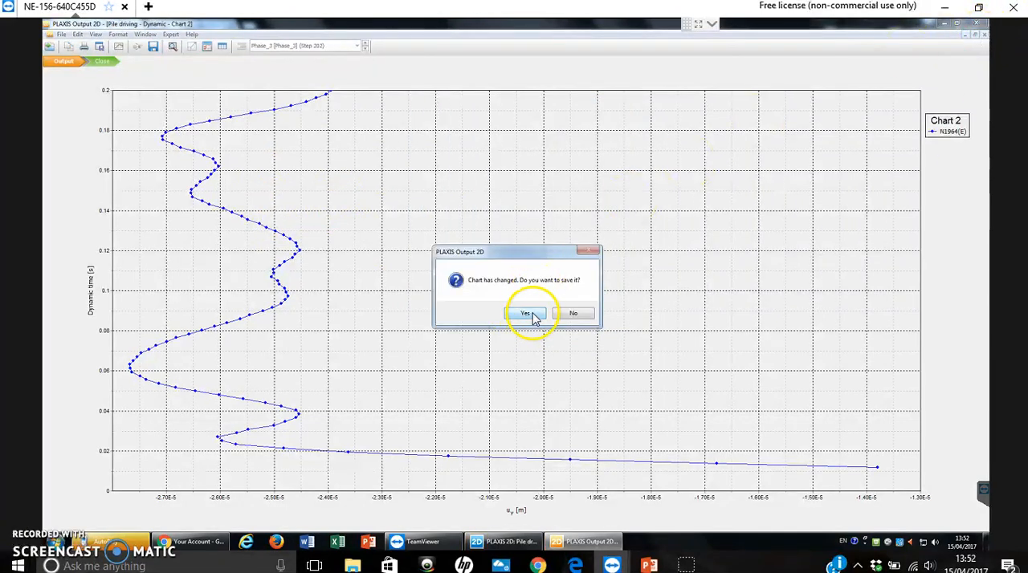
left_click(528, 313)
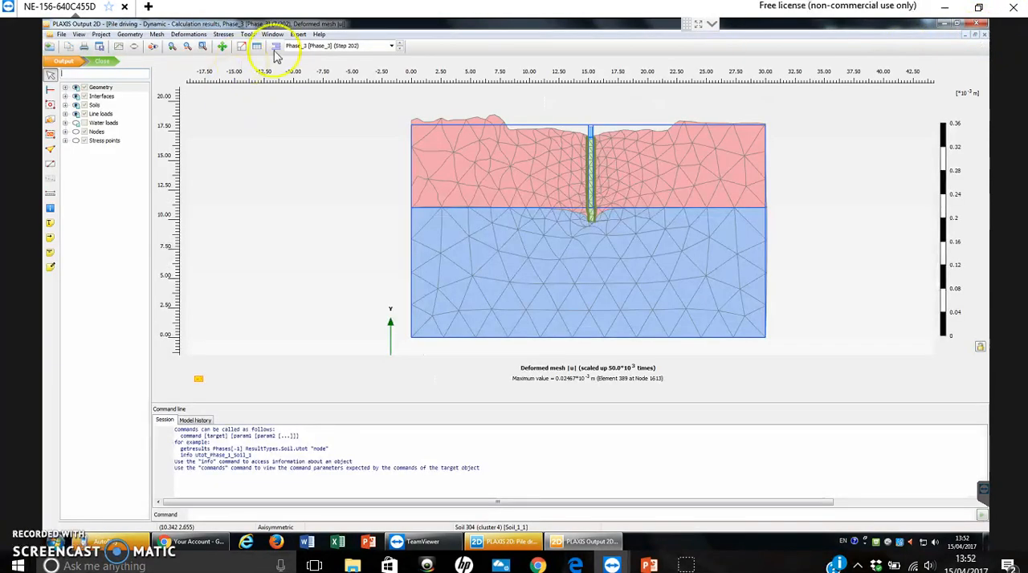
- Switch the results through Phase_2 to Phase_1 and examine the deformed mesh around the pile from head to tip
left_click(319, 47)
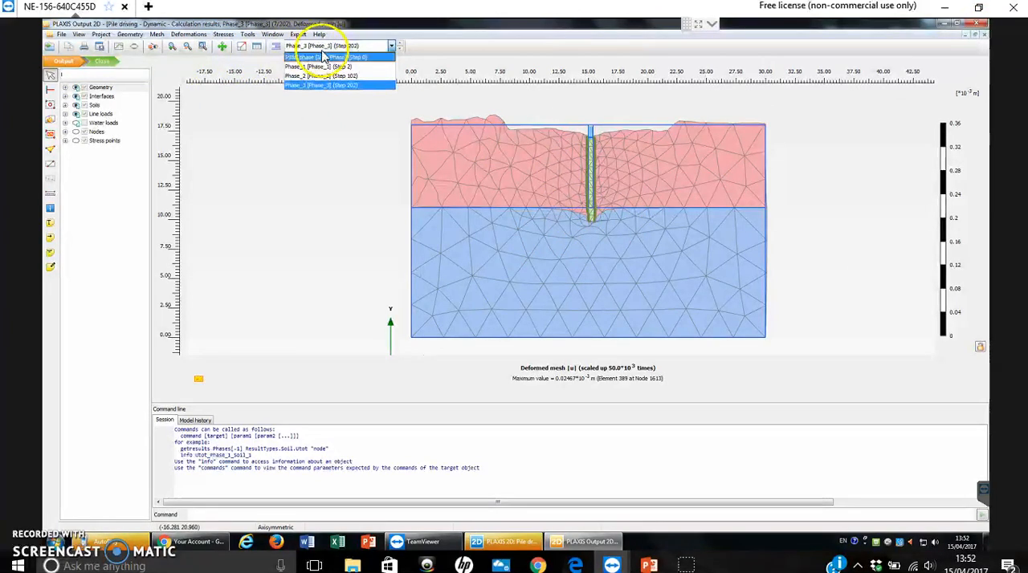
left_click(303, 74)
left_click(369, 50)
left_click(345, 55)
left_click(354, 49)
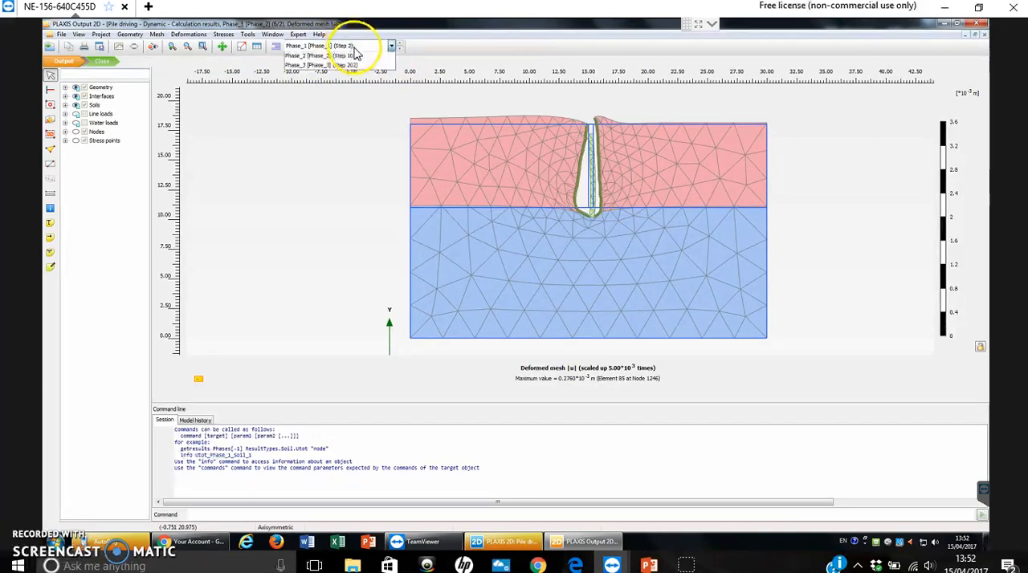
left_click(326, 67)
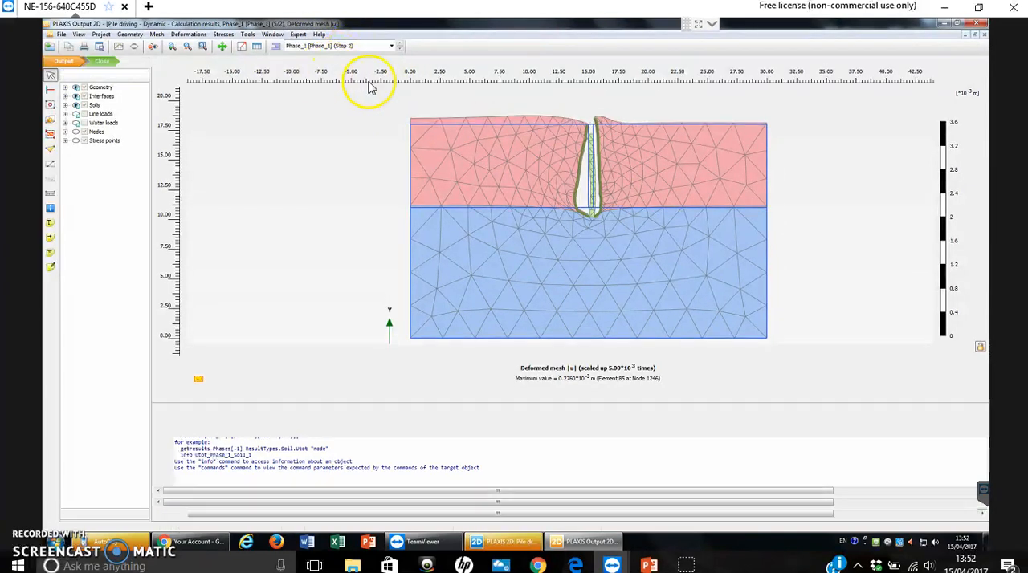
scroll(598, 158, "up", 3)
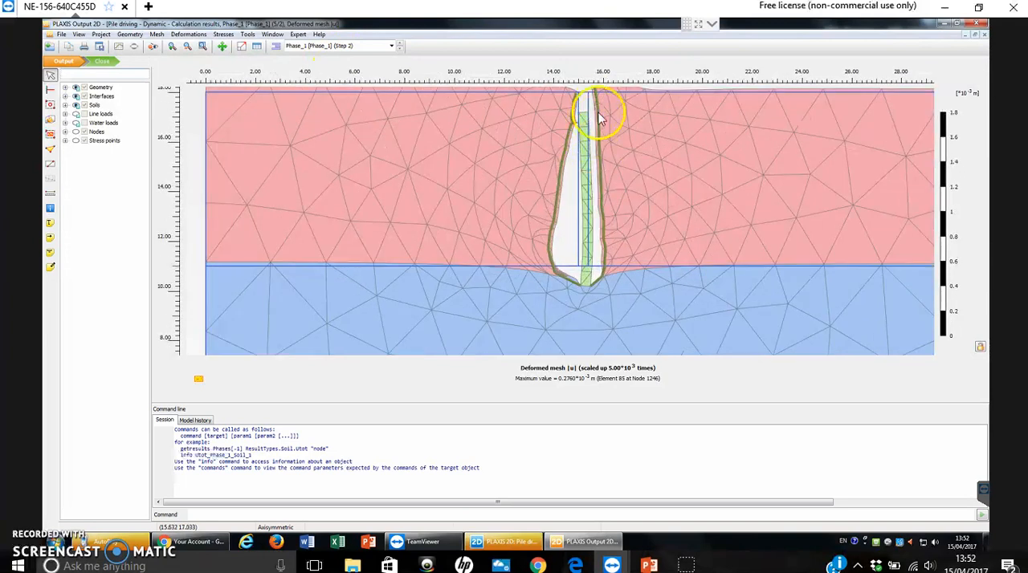
scroll(575, 153, "down", 2)
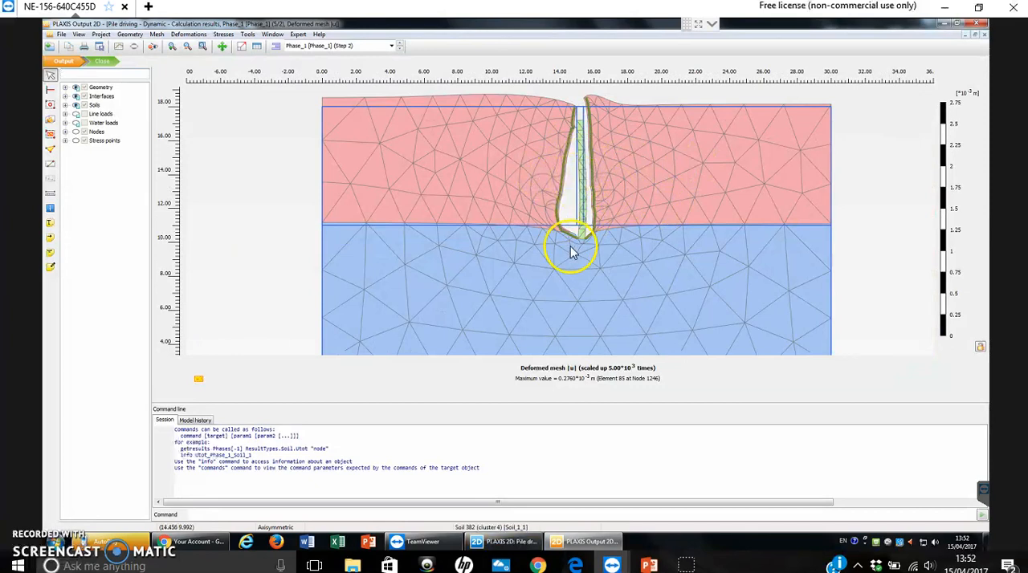
scroll(583, 168, "down", 3)
- Compare the Phase_2 deformed mesh with that of Phase_1, inspecting the soil beside the pile in Phase_1
left_click(364, 47)
left_click(304, 75)
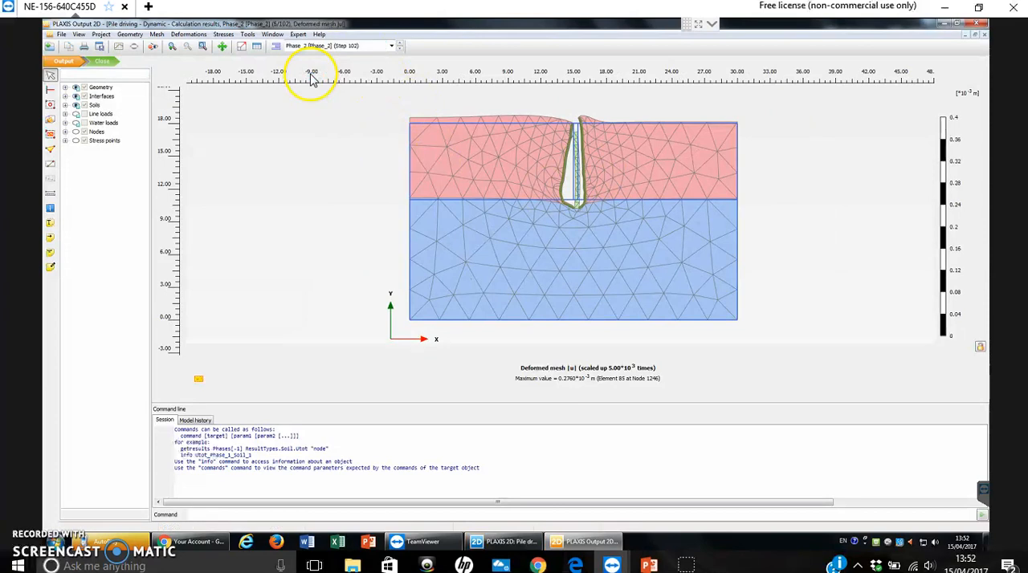
left_click(341, 46)
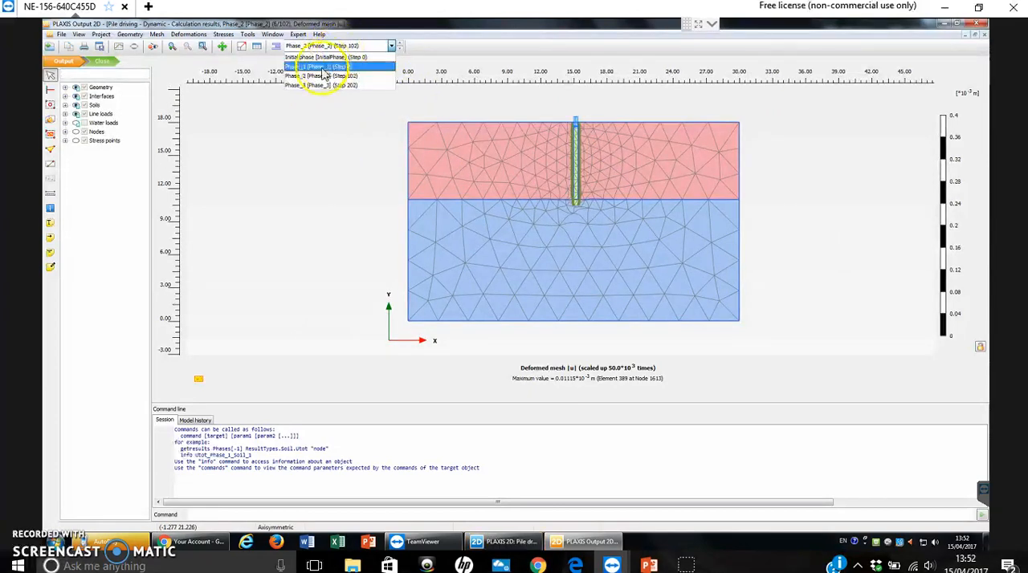
left_click(592, 120)
scroll(576, 128, "up", 4)
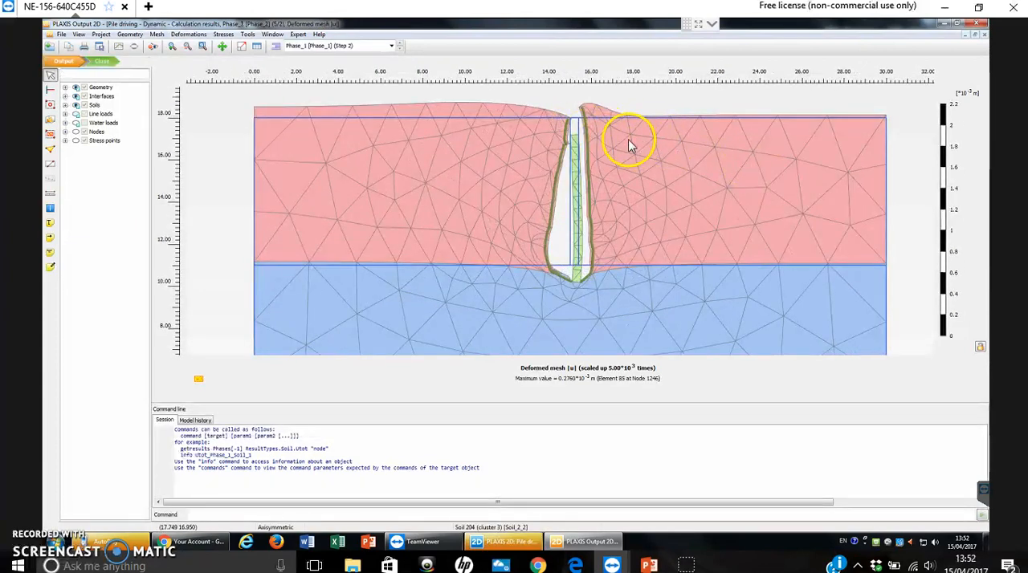
scroll(626, 137, "down", 2)
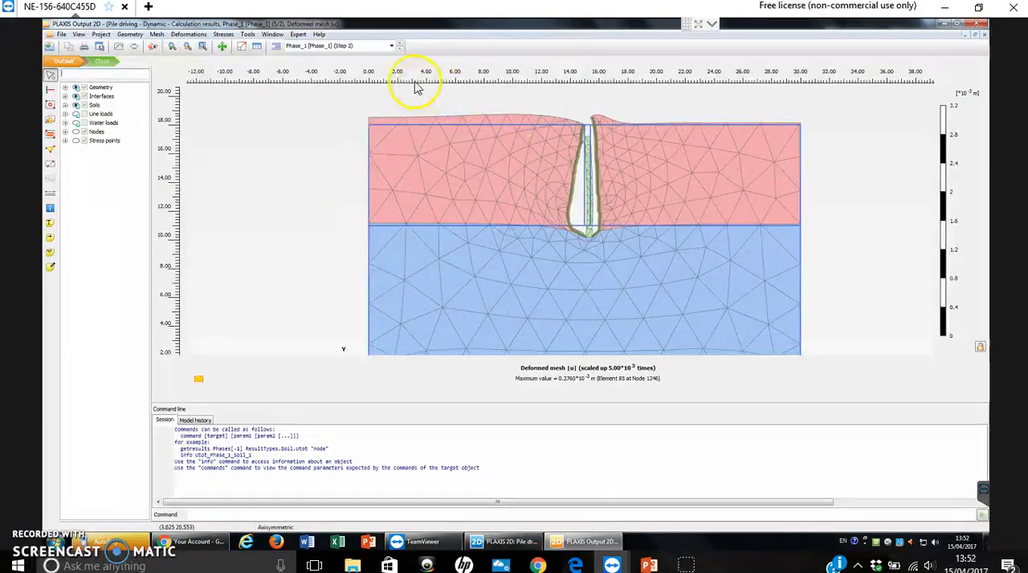
- Display the Phase_2 deformed mesh and examine the pile, its interfaces and the soil at the tip closely
left_click(325, 48)
left_click(291, 80)
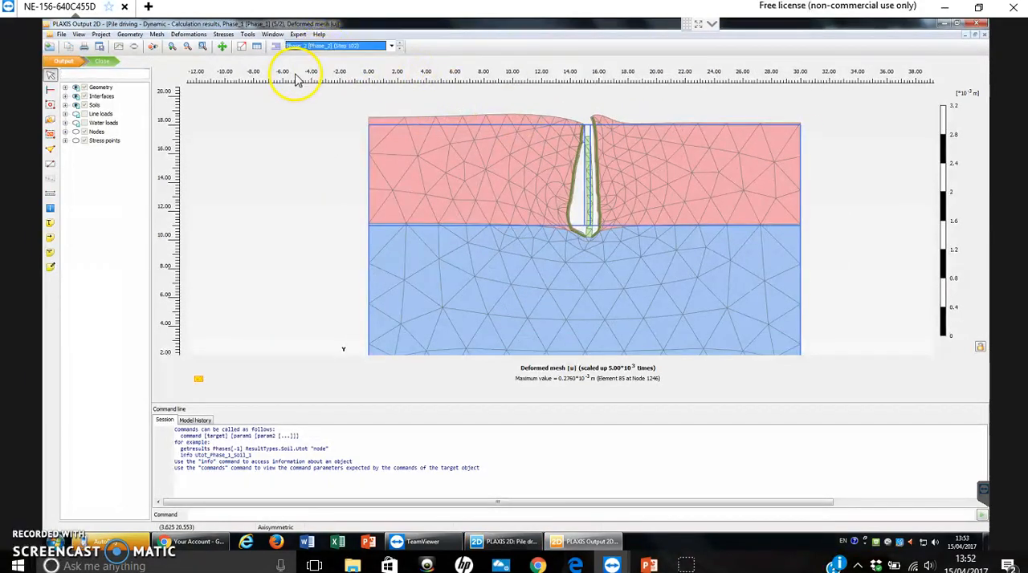
scroll(589, 161, "up", 5)
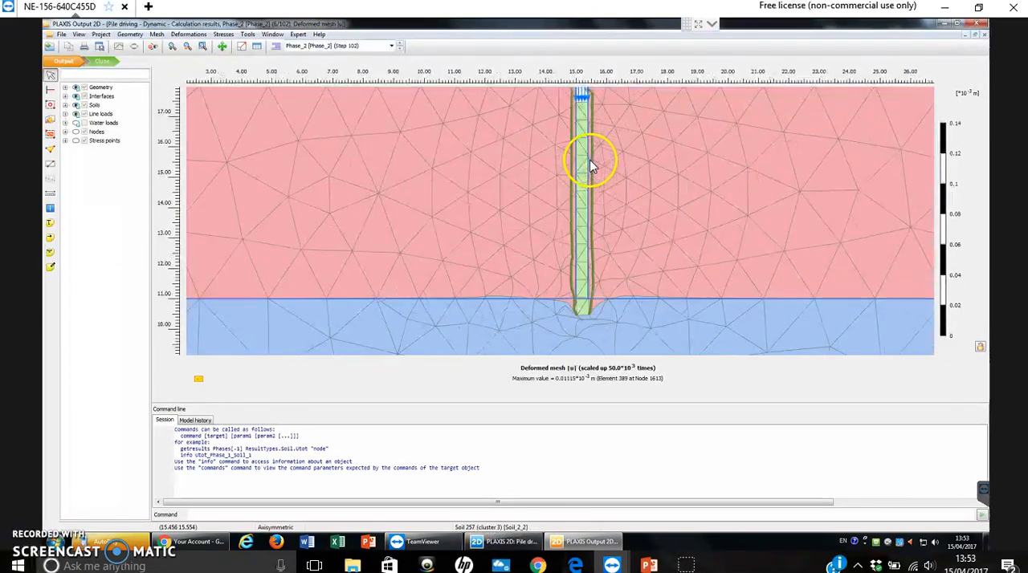
left_click_drag(645, 137, 684, 173)
scroll(667, 241, "down", 3)
scroll(695, 212, "down", 1)
scroll(630, 241, "down", 1)
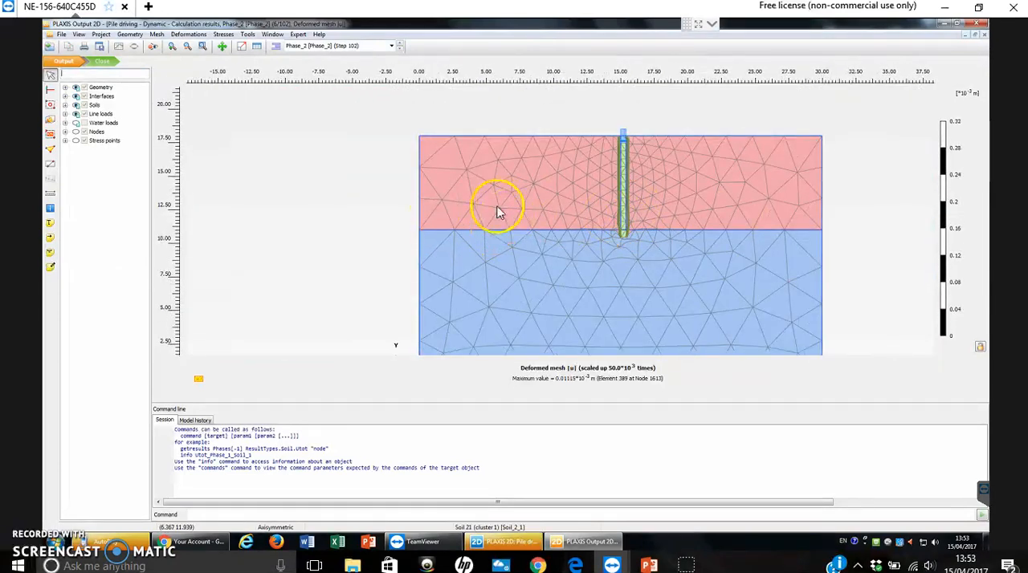
- Close the Phase_2 results, dismiss the project quick selection and exit the output program to return to the staged construction model
left_click(976, 33)
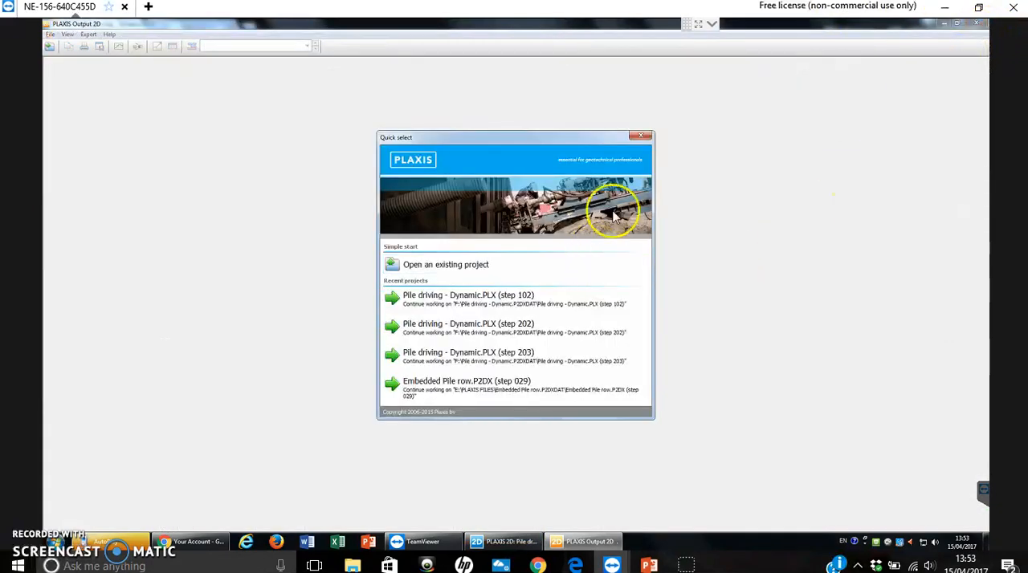
left_click(645, 137)
left_click(977, 23)
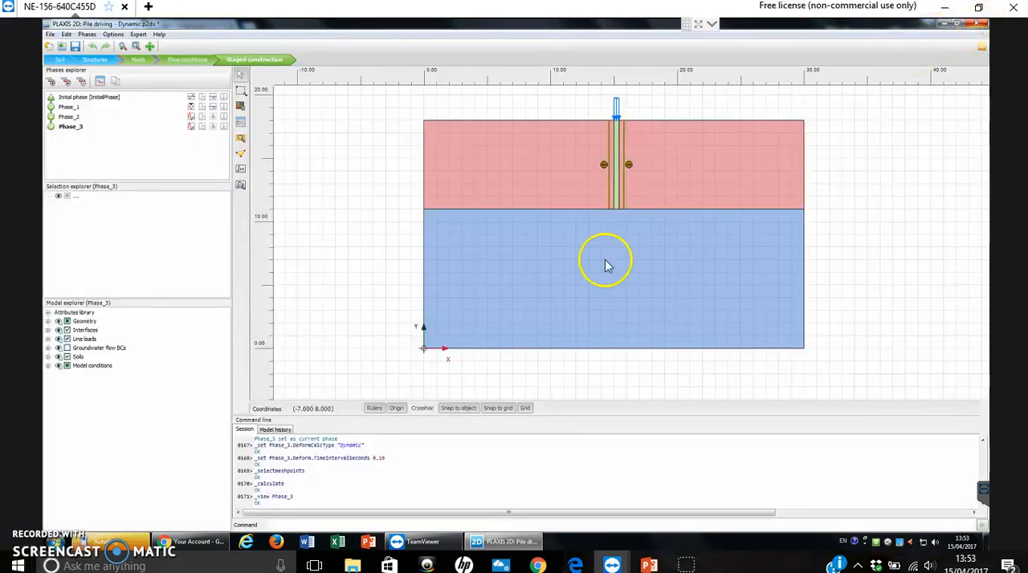